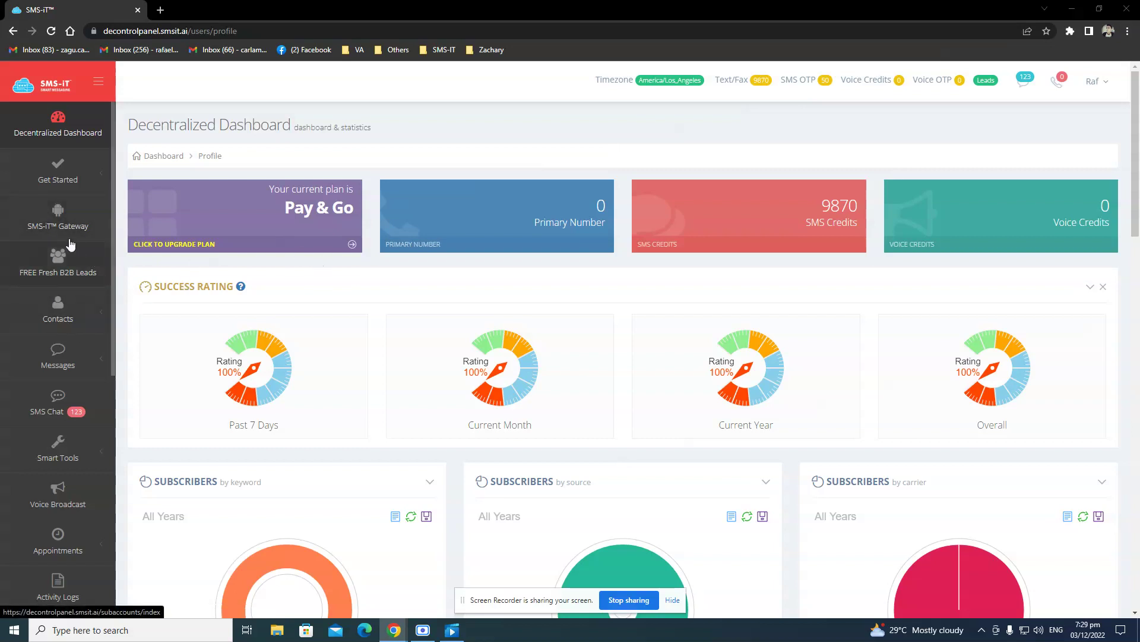
Open the browser context menu on the SMS-iT Gateway link in the sidebar.
{"action": "right_click", "coordinate": [54, 229]}
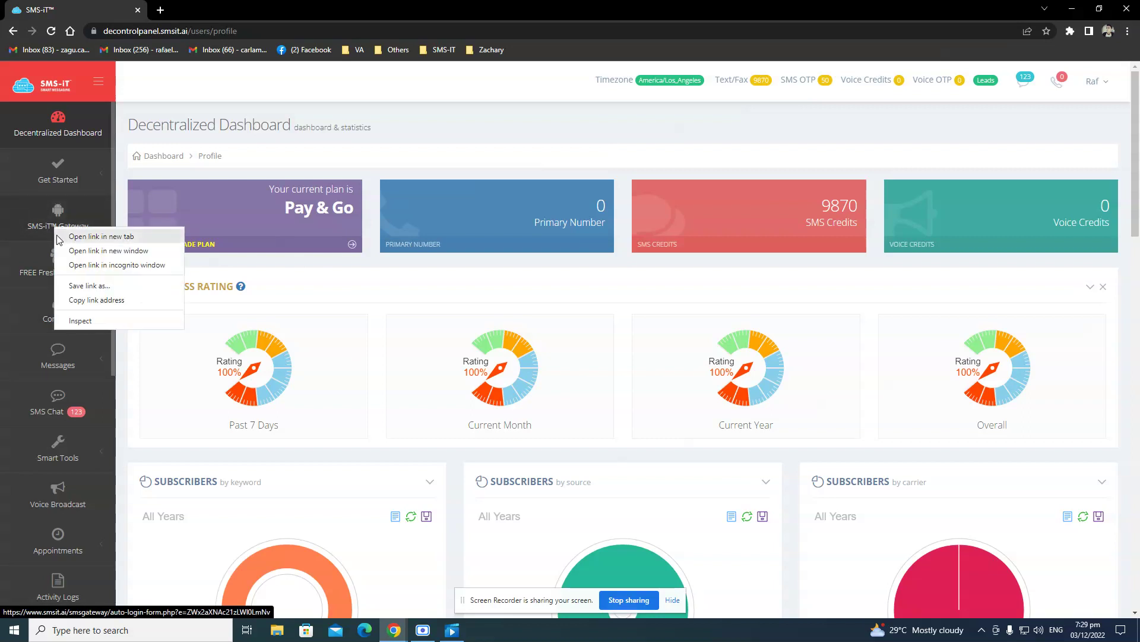
Open the Gateway in a new tab and start Add Device from Gateway Devices to show the QR code.
{"action": "left_click", "coordinate": [59, 237]}
{"action": "left_click", "coordinate": [248, 6]}
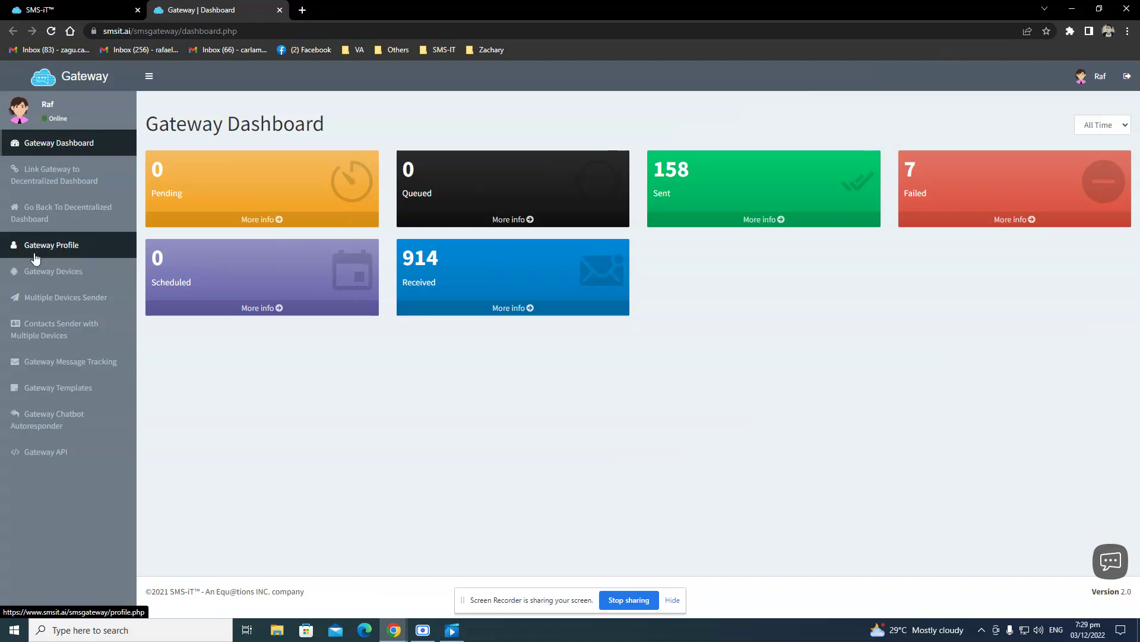
{"action": "left_click", "coordinate": [44, 275]}
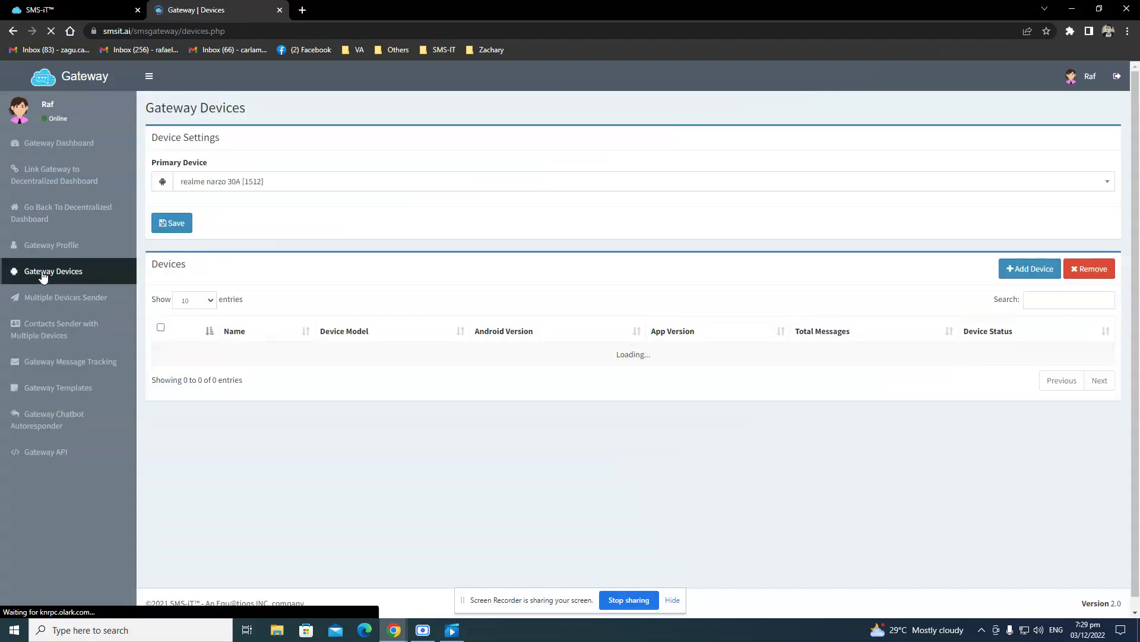
{"action": "left_click", "coordinate": [1038, 277]}
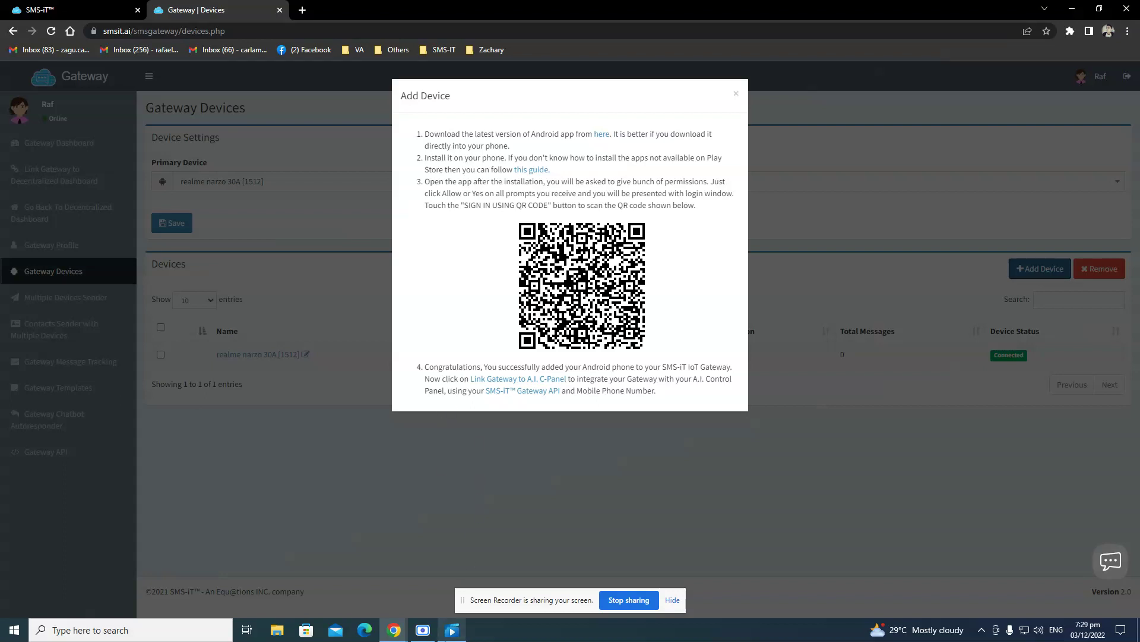
Play the phone recording full screen, pausing at 0:00:12 and the QR code page, up to sign-in.
{"action": "left_click", "coordinate": [442, 638]}
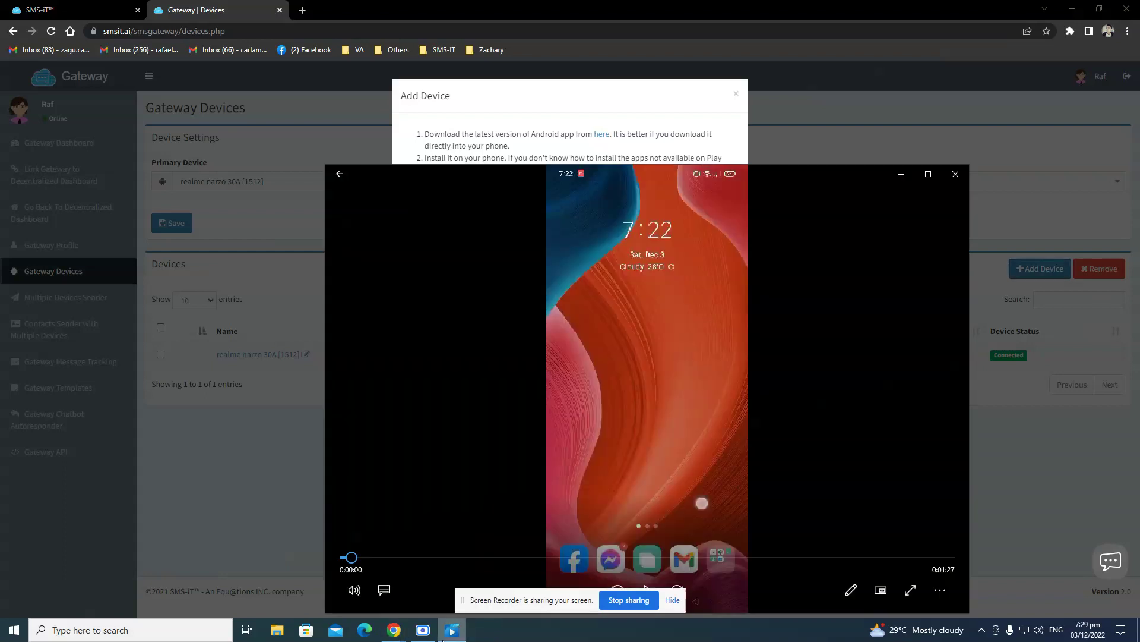
{"action": "double_click", "coordinate": [614, 358]}
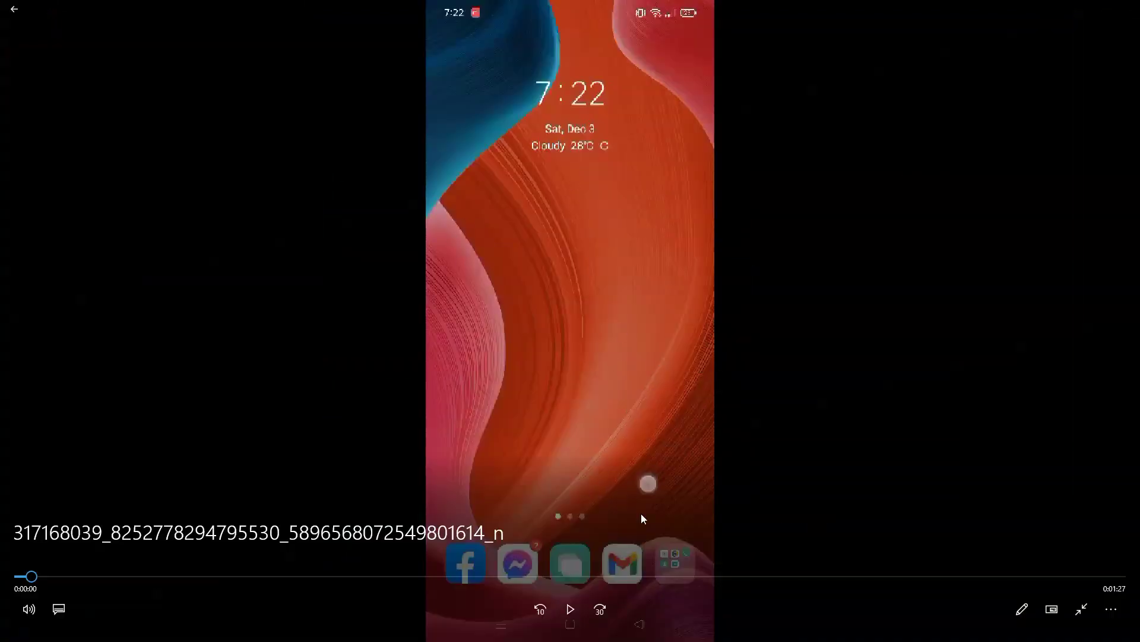
{"action": "left_click", "coordinate": [569, 609]}
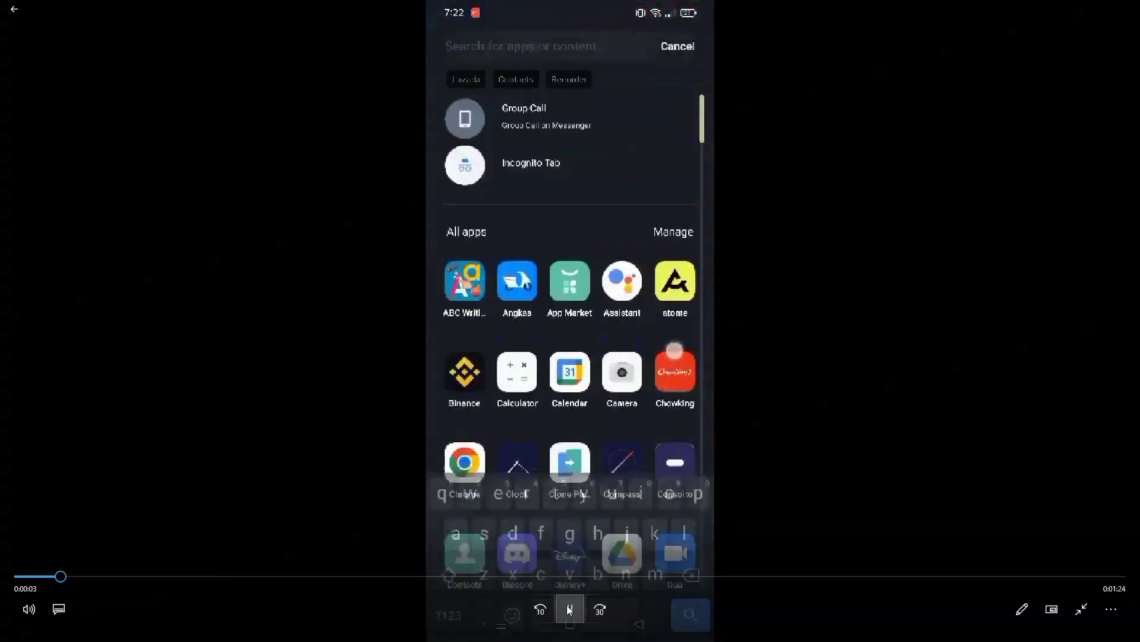
{"action": "left_click", "coordinate": [570, 608]}
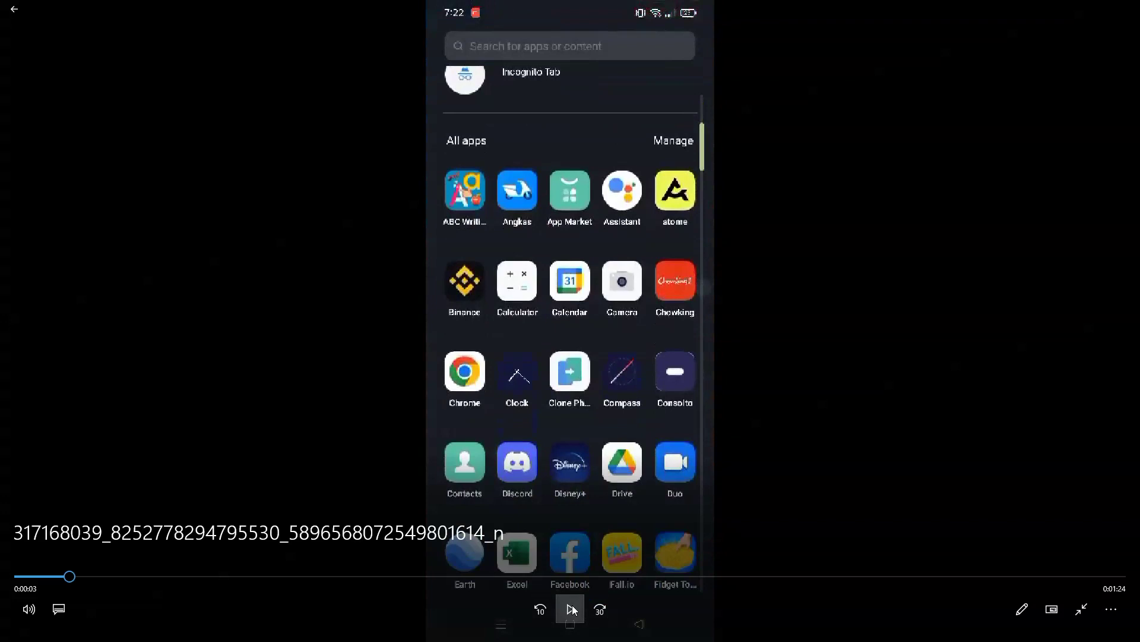
{"action": "left_click", "coordinate": [570, 609]}
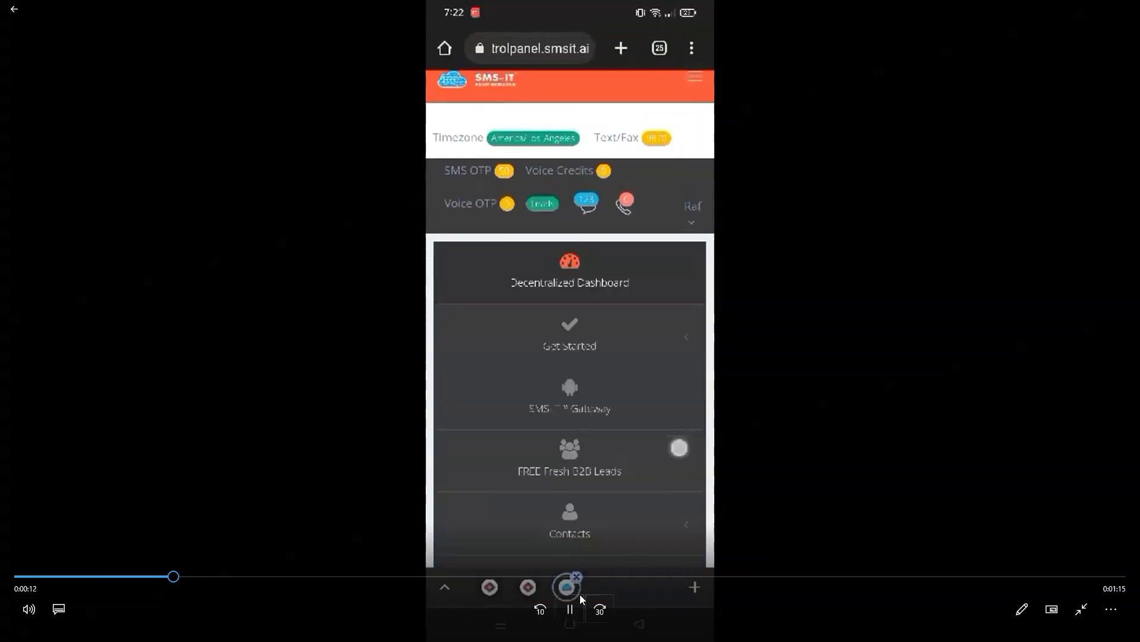
{"action": "left_click", "coordinate": [570, 609]}
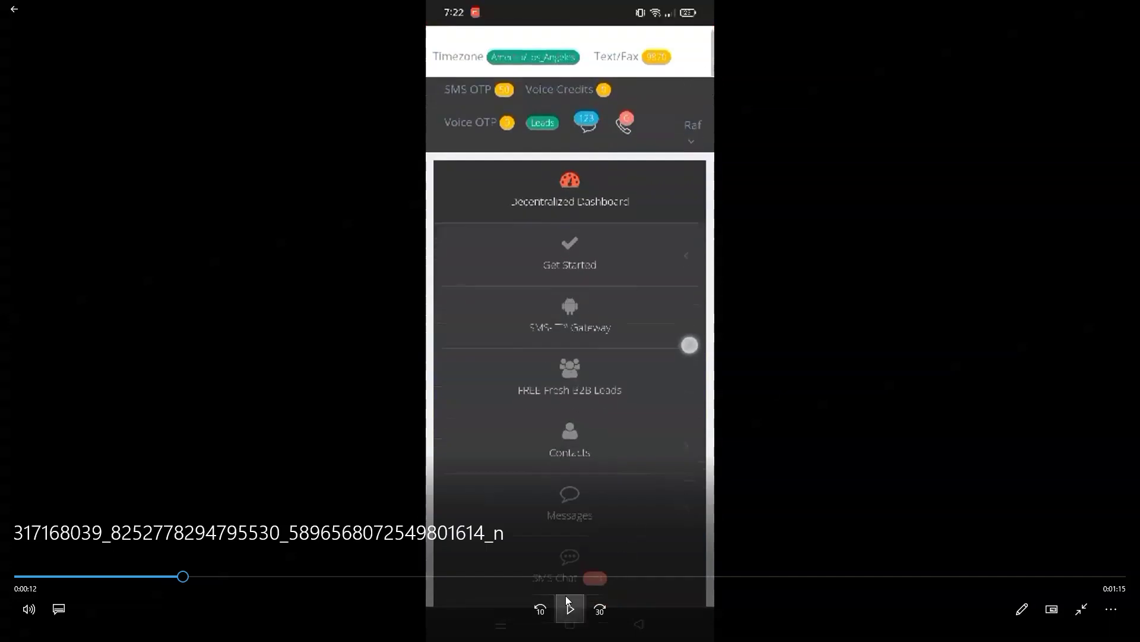
{"action": "left_click", "coordinate": [567, 600]}
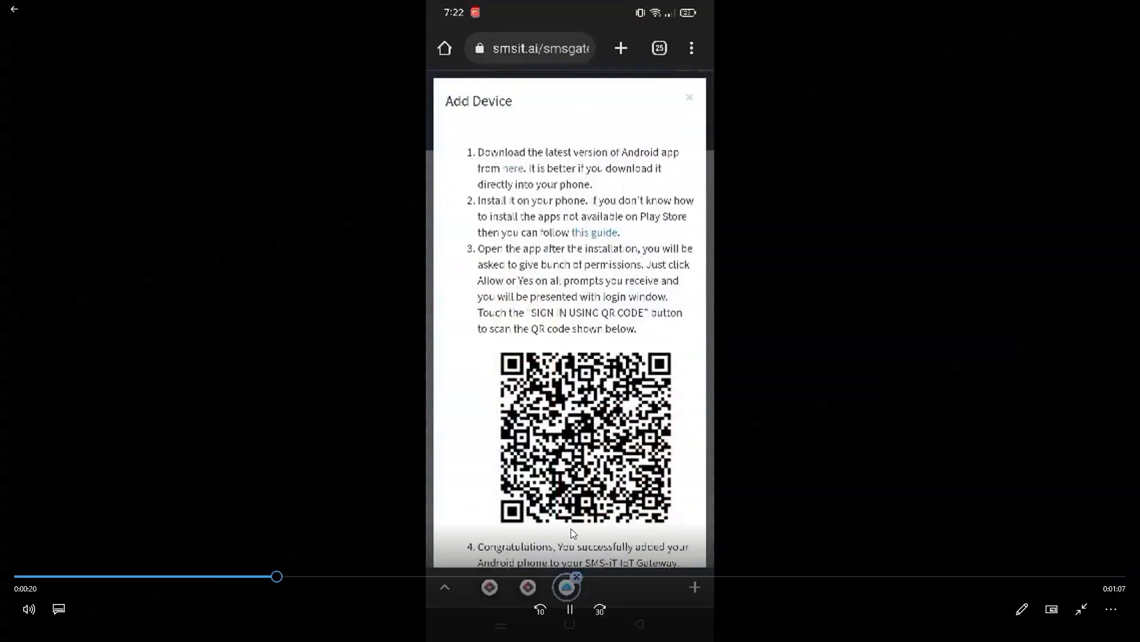
{"action": "left_click", "coordinate": [570, 609]}
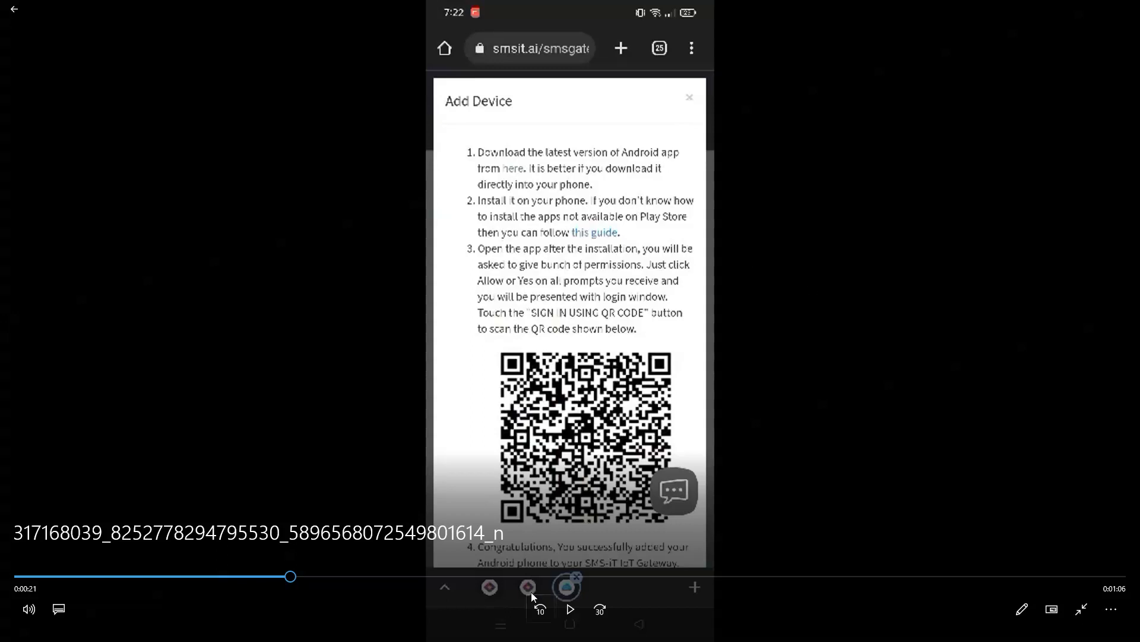
{"action": "left_click", "coordinate": [568, 618]}
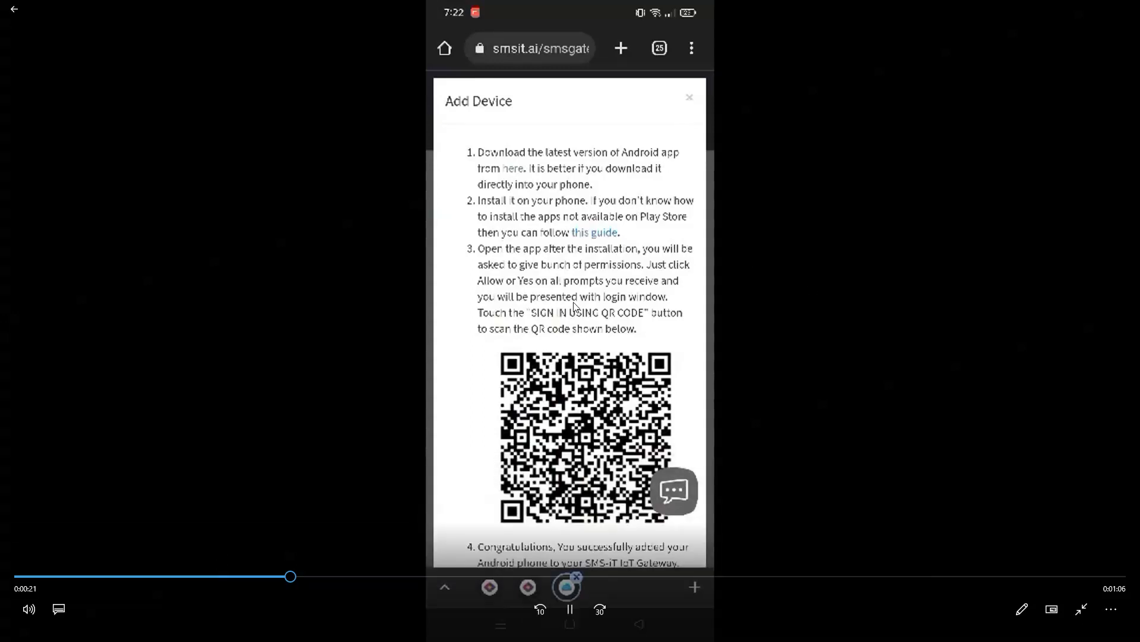
{"action": "left_click", "coordinate": [568, 622]}
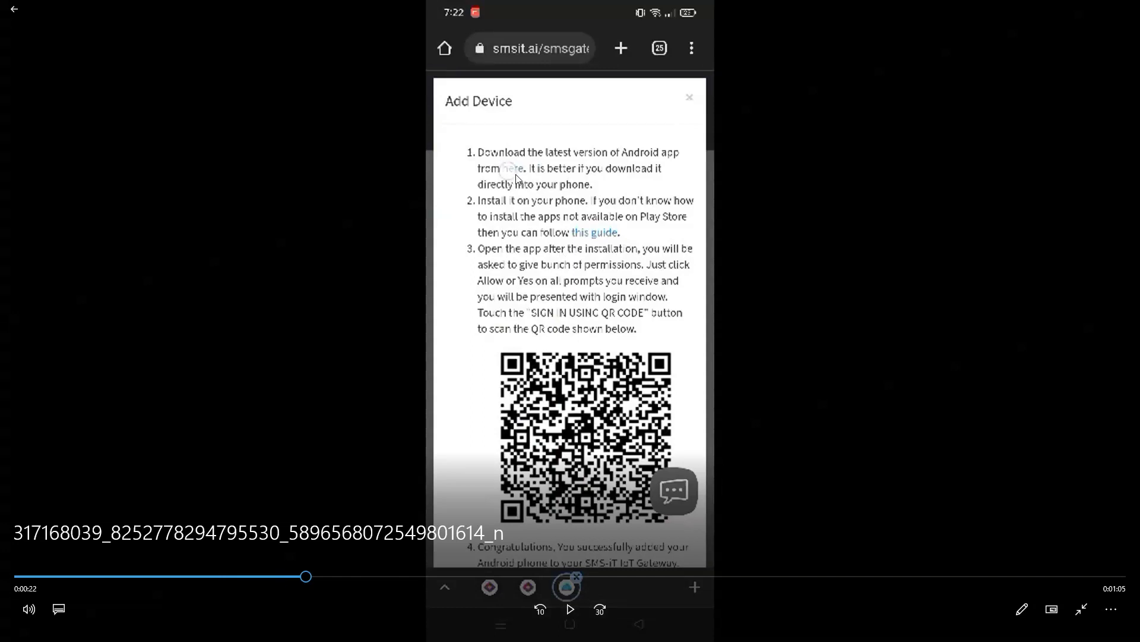
{"action": "left_click", "coordinate": [569, 616]}
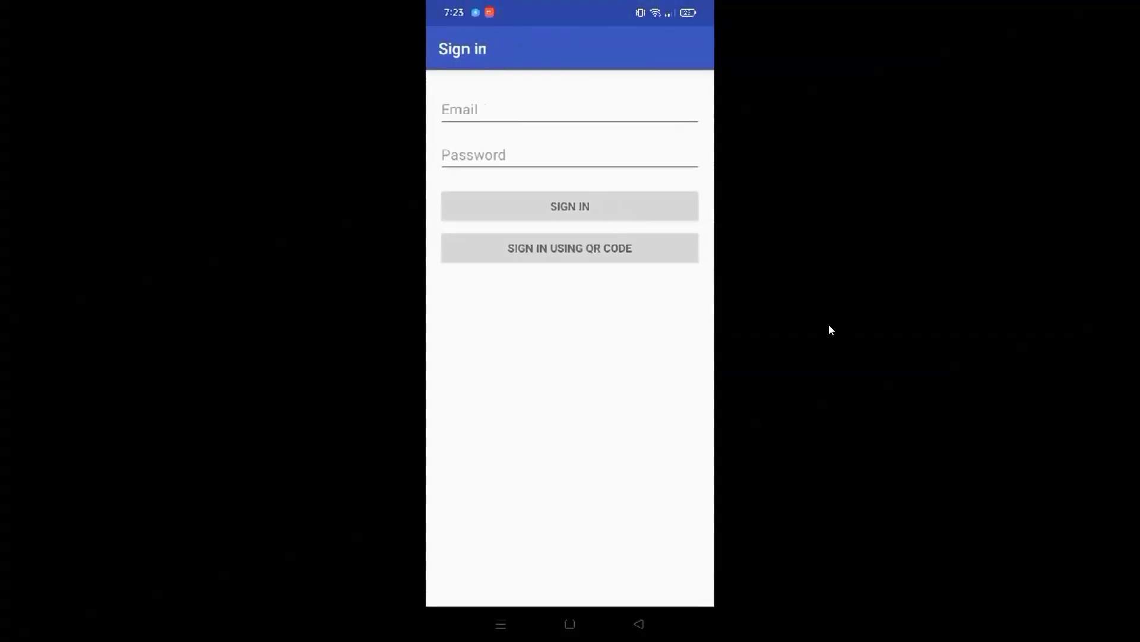
Continue the recording past sign-in and the default SMS app prompt, then exit full screen.
{"action": "mouse_move", "coordinate": [798, 333]}
{"action": "left_click", "coordinate": [571, 609]}
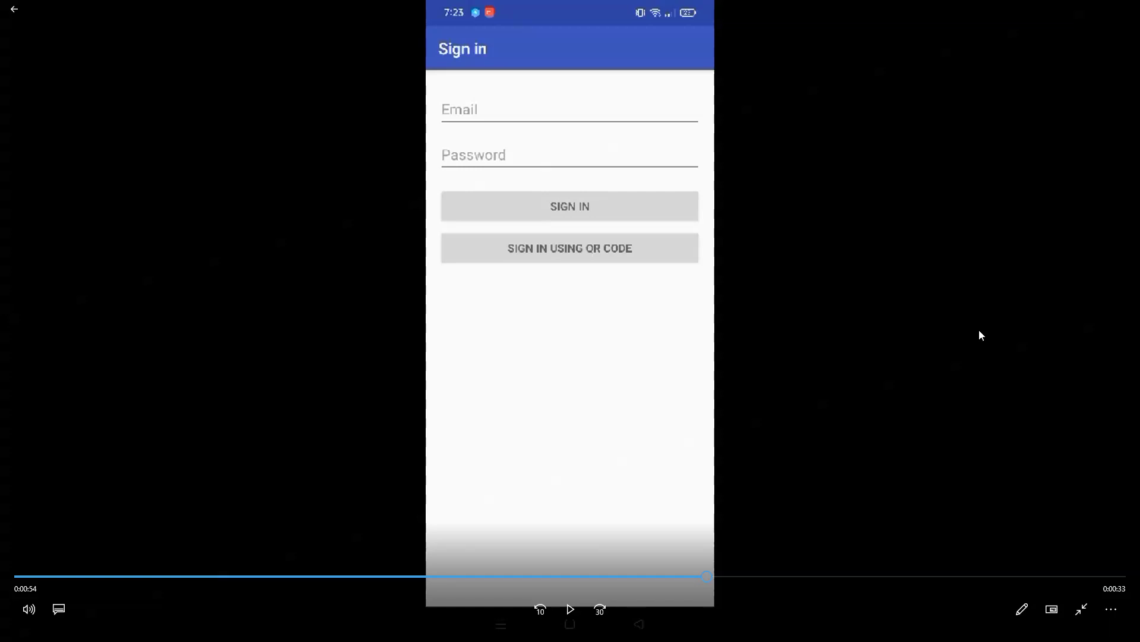
{"action": "left_click", "coordinate": [569, 620]}
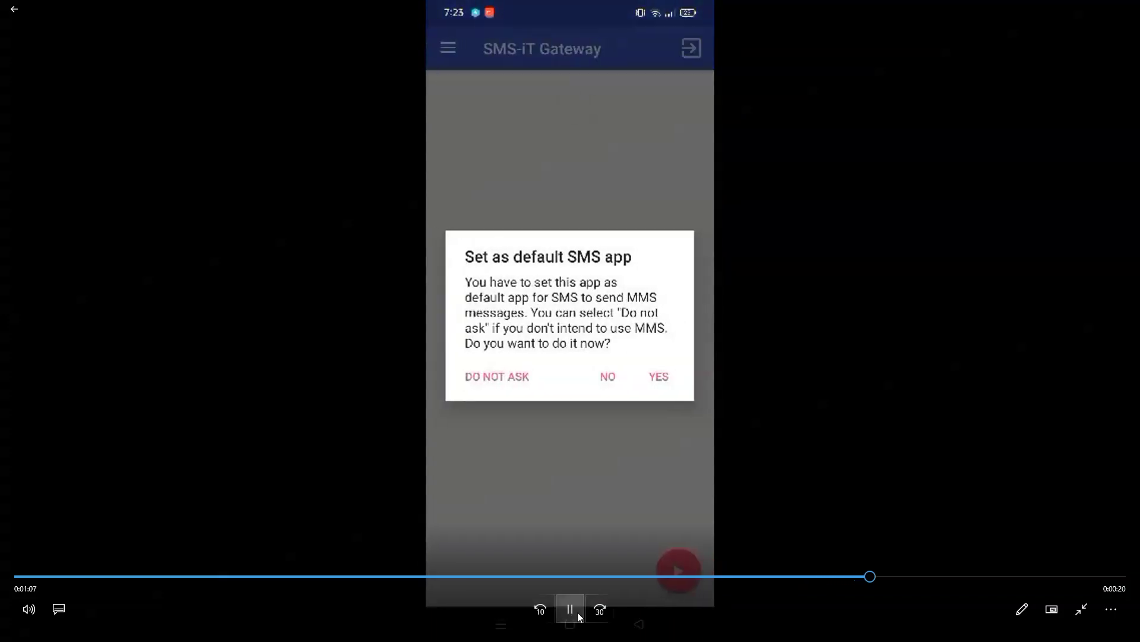
{"action": "left_click", "coordinate": [577, 612]}
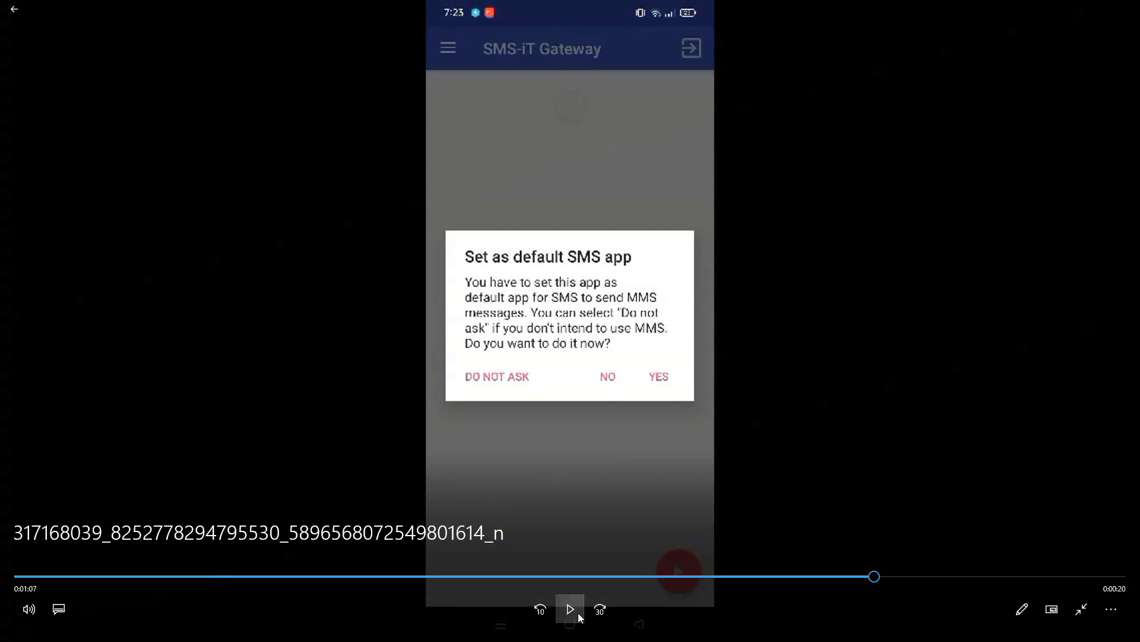
{"action": "left_click", "coordinate": [579, 612]}
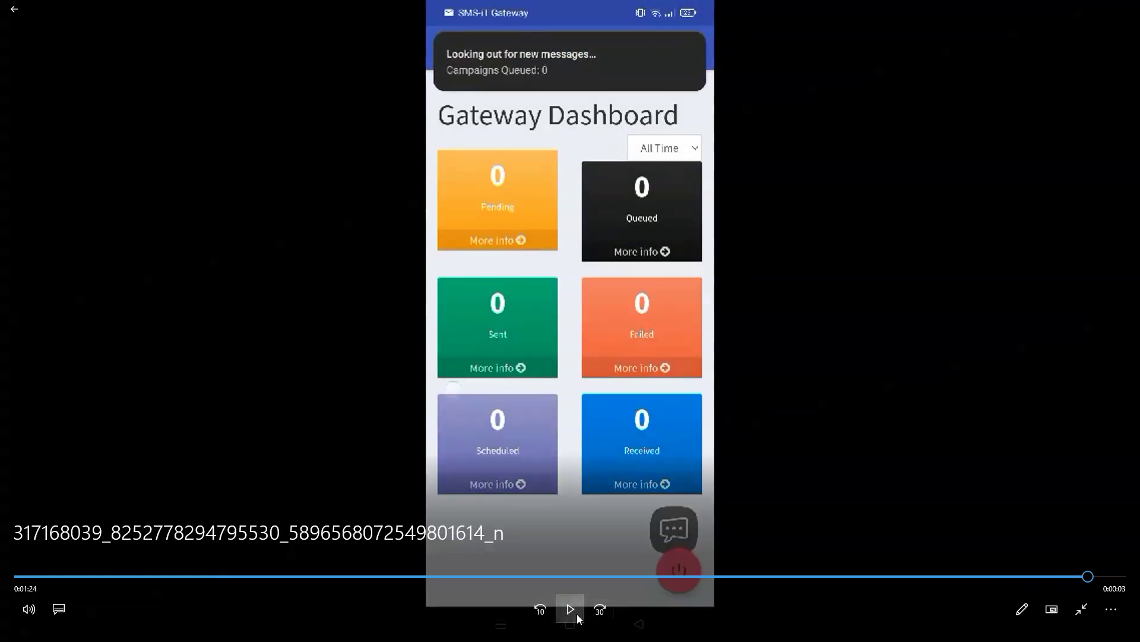
{"action": "double_click", "coordinate": [621, 397]}
Close the Add Device instructions, check the realme narzo 30A's app version 9.0.1, and glance at the dashboard tab.
{"action": "left_click", "coordinate": [520, 119]}
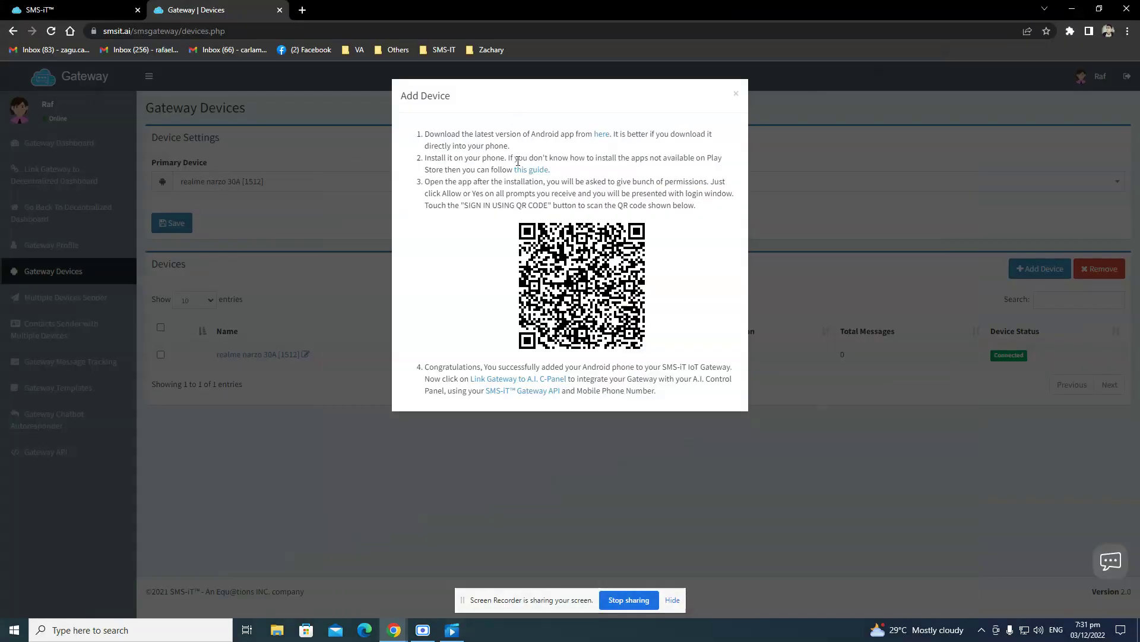
{"action": "left_click", "coordinate": [736, 96]}
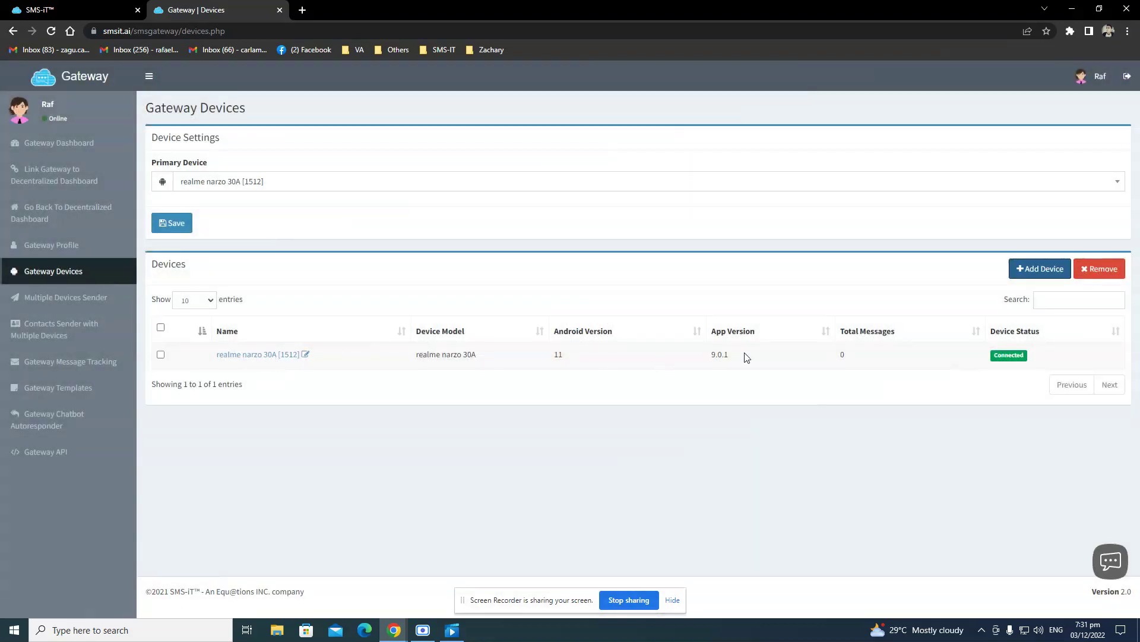
{"action": "left_click_drag", "start_coordinate": [743, 355], "coordinate": [705, 360]}
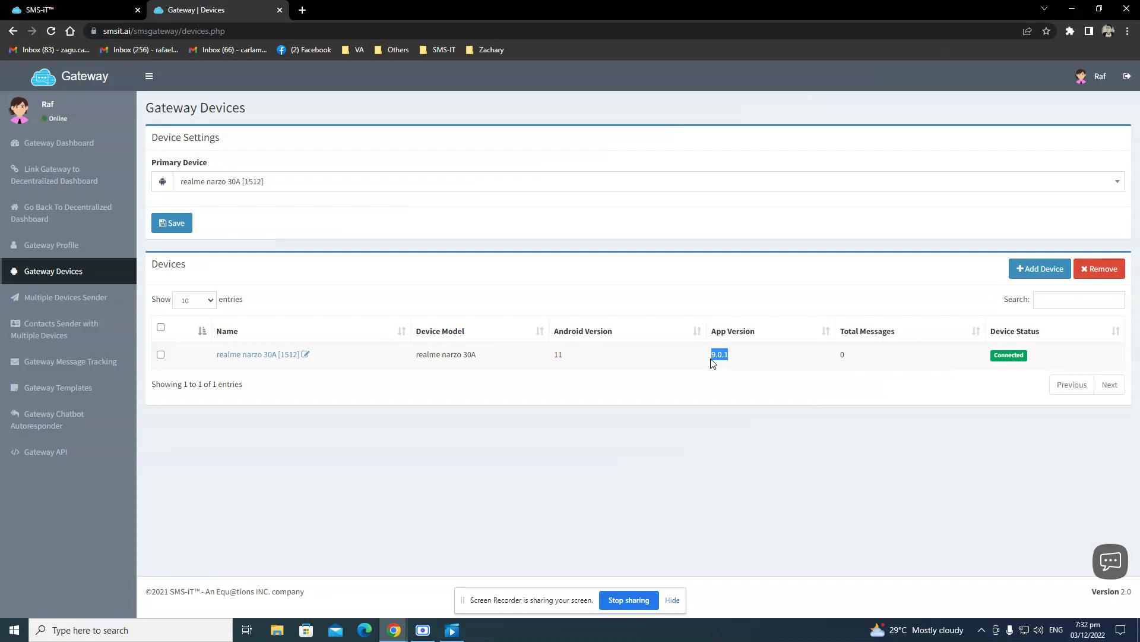
{"action": "left_click", "coordinate": [712, 359]}
{"action": "mouse_move", "coordinate": [714, 357]}
{"action": "left_mouse_down"}
{"action": "mouse_move", "coordinate": [734, 359]}
{"action": "mouse_move", "coordinate": [712, 363]}
{"action": "left_mouse_up"}
{"action": "left_click", "coordinate": [651, 364]}
{"action": "left_click", "coordinate": [37, 10]}
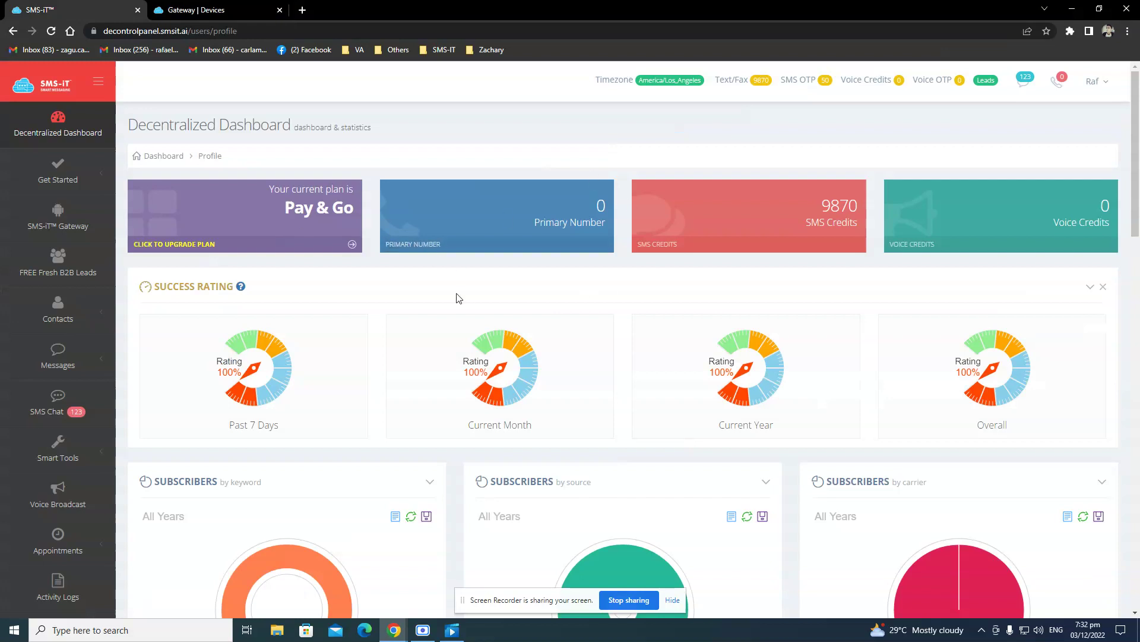
{"action": "left_click", "coordinate": [170, 6]}
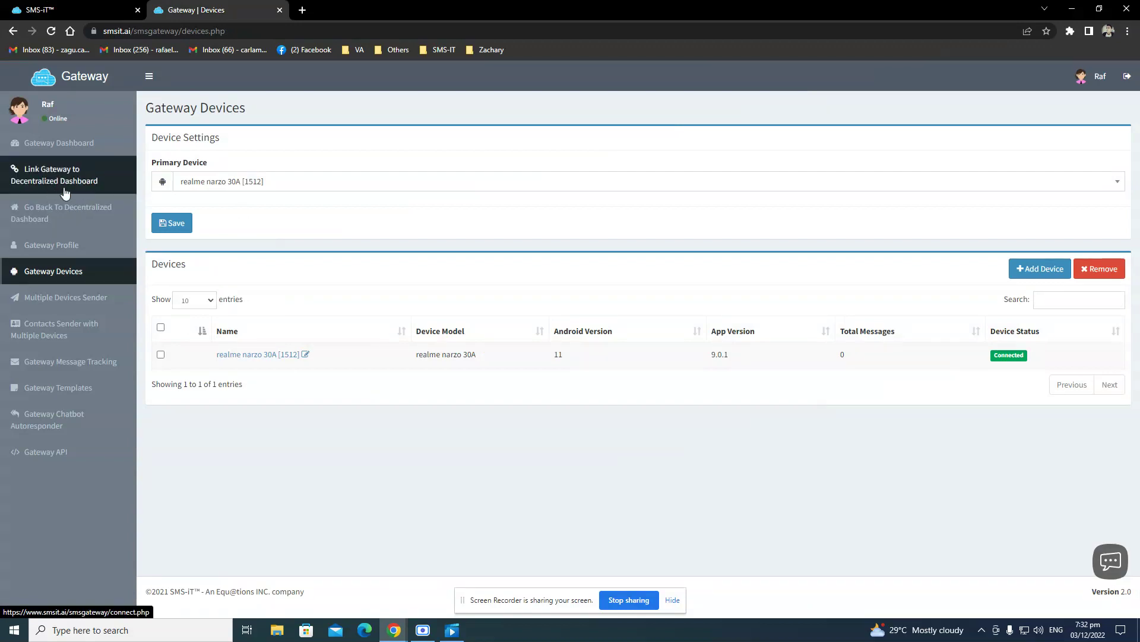
In the Link Gateway form, enter the account e-mail, Philippines country code and the phone number.
{"action": "left_click", "coordinate": [86, 183]}
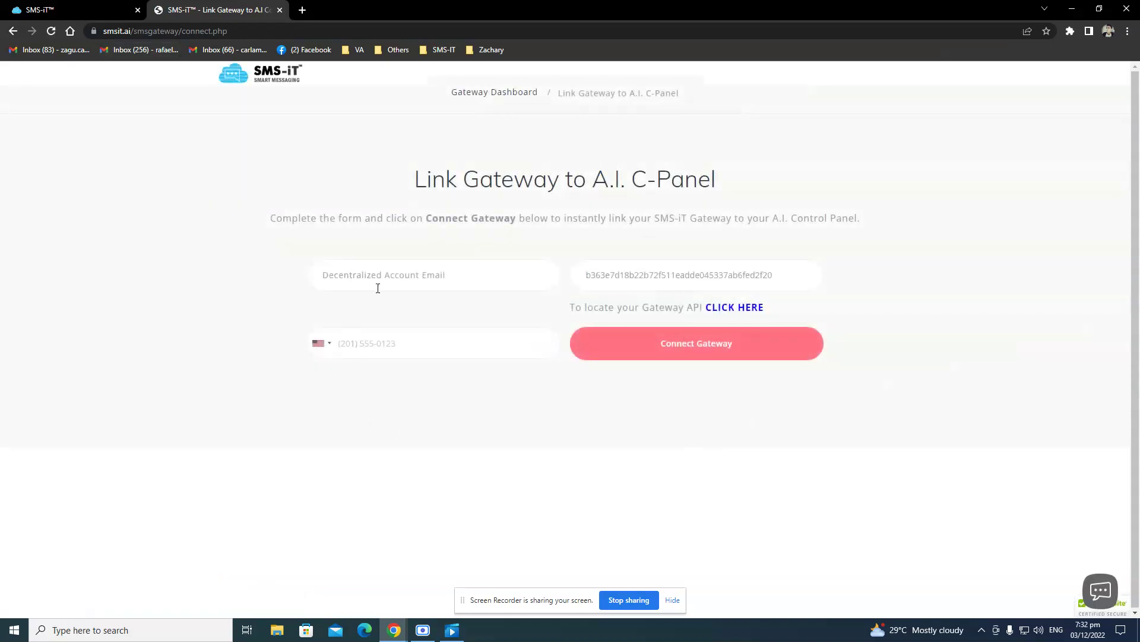
{"action": "left_click", "coordinate": [390, 286]}
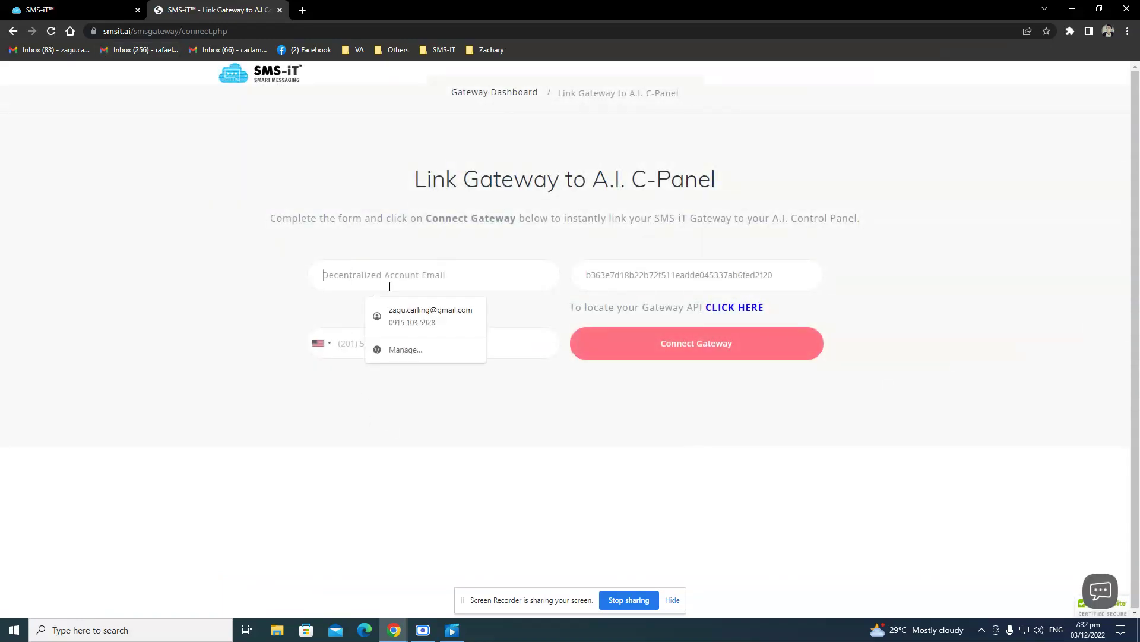
{"action": "type", "text": "e"}
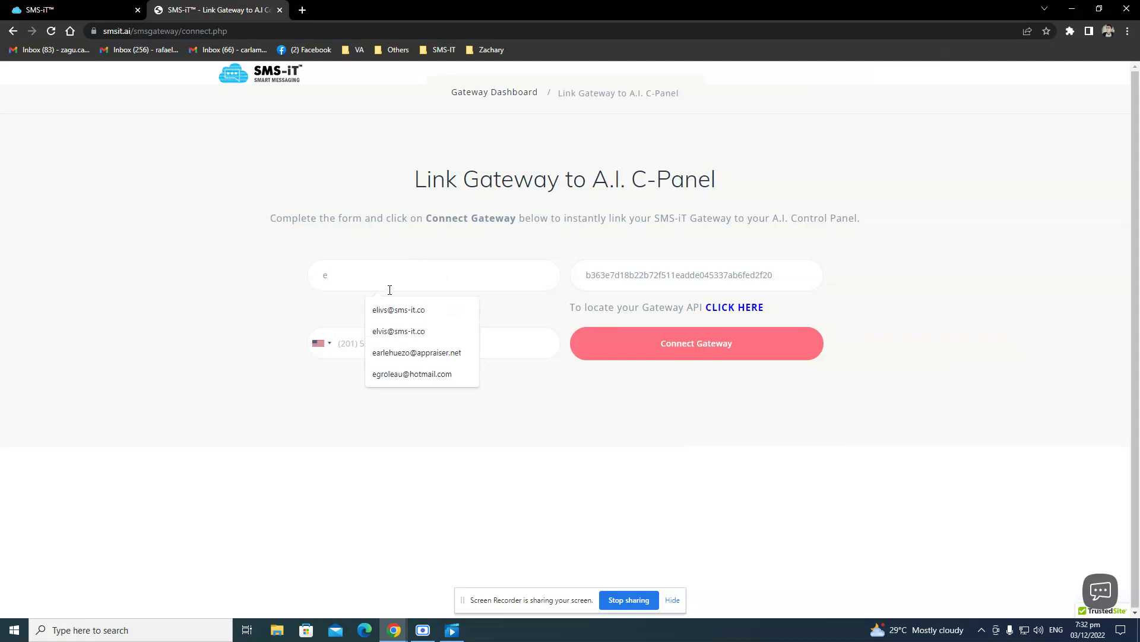
{"action": "left_click", "coordinate": [396, 312]}
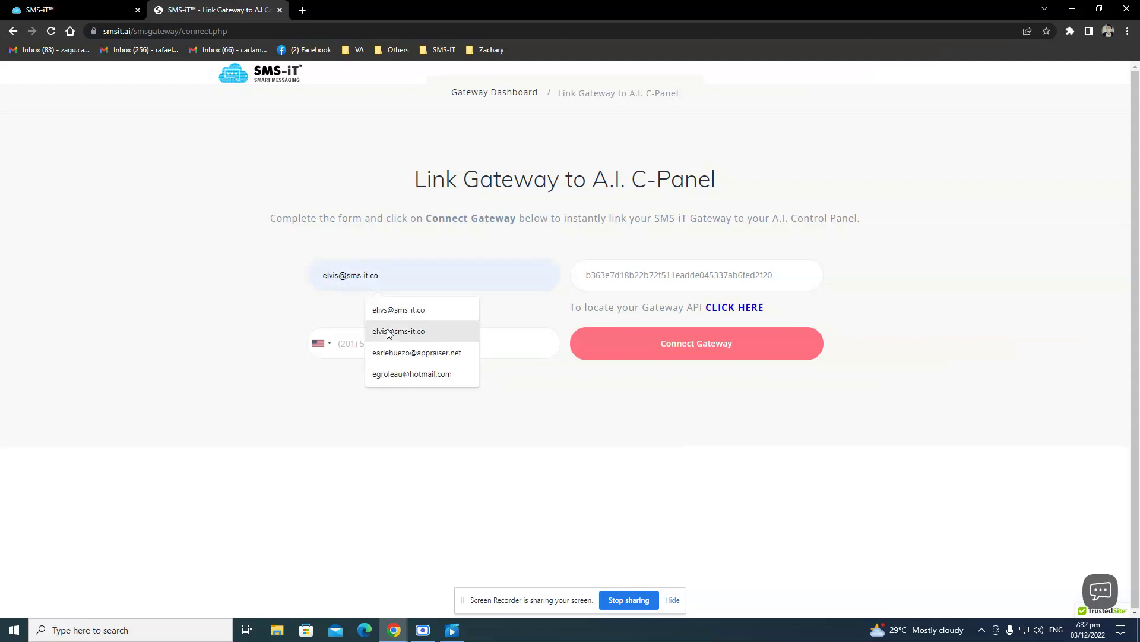
{"action": "left_click", "coordinate": [386, 332]}
{"action": "left_click", "coordinate": [410, 349]}
{"action": "left_click", "coordinate": [318, 345]}
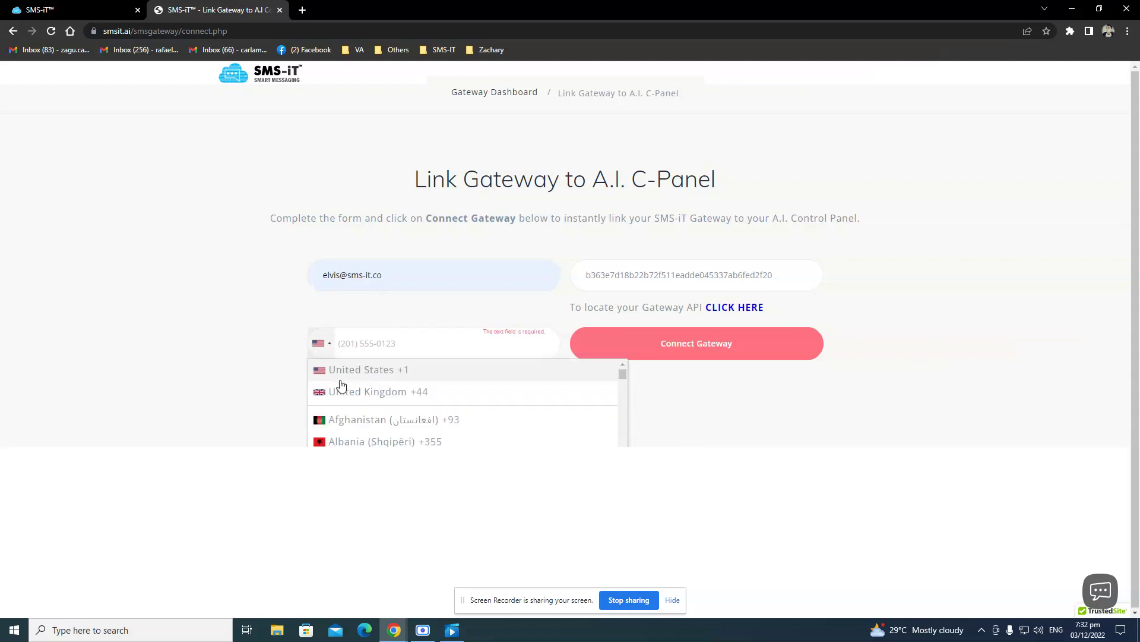
{"action": "scroll", "coordinate": [361, 409], "scroll_direction": "down", "scroll_amount": 3}
{"action": "scroll", "coordinate": [361, 408], "scroll_direction": "down", "scroll_amount": 5}
{"action": "scroll", "coordinate": [361, 408], "scroll_direction": "down", "scroll_amount": 20}
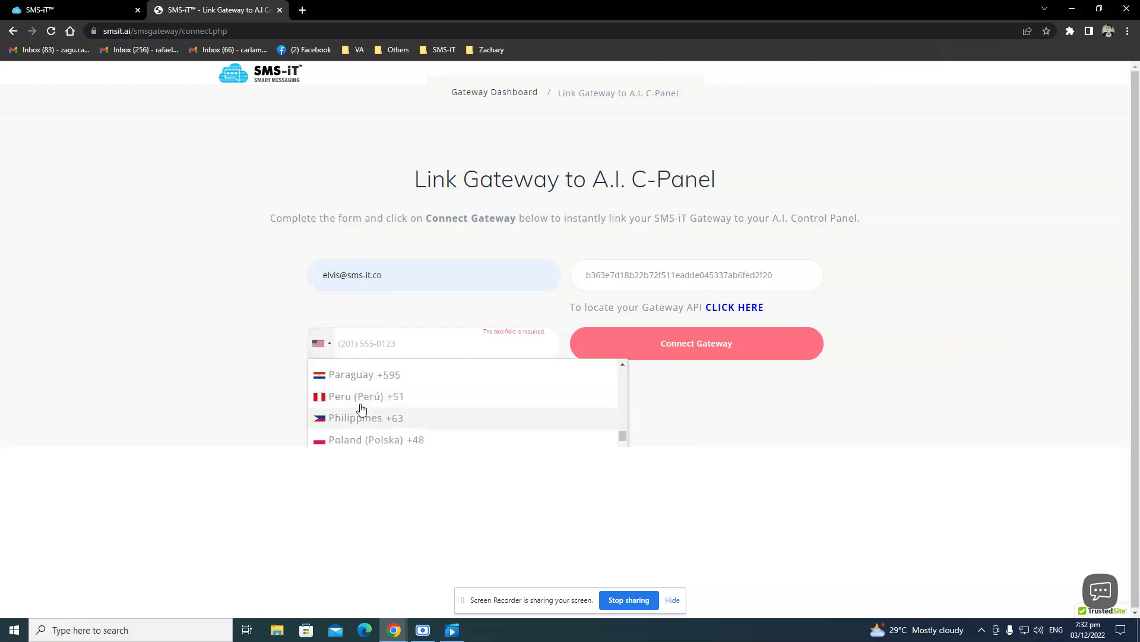
{"action": "left_click", "coordinate": [367, 418]}
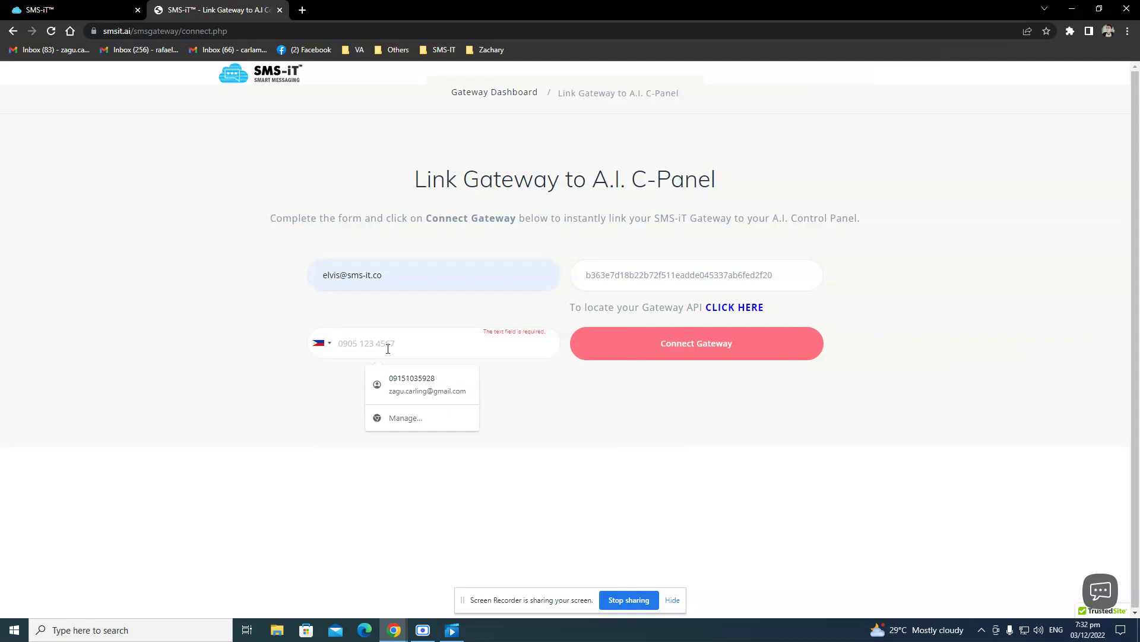
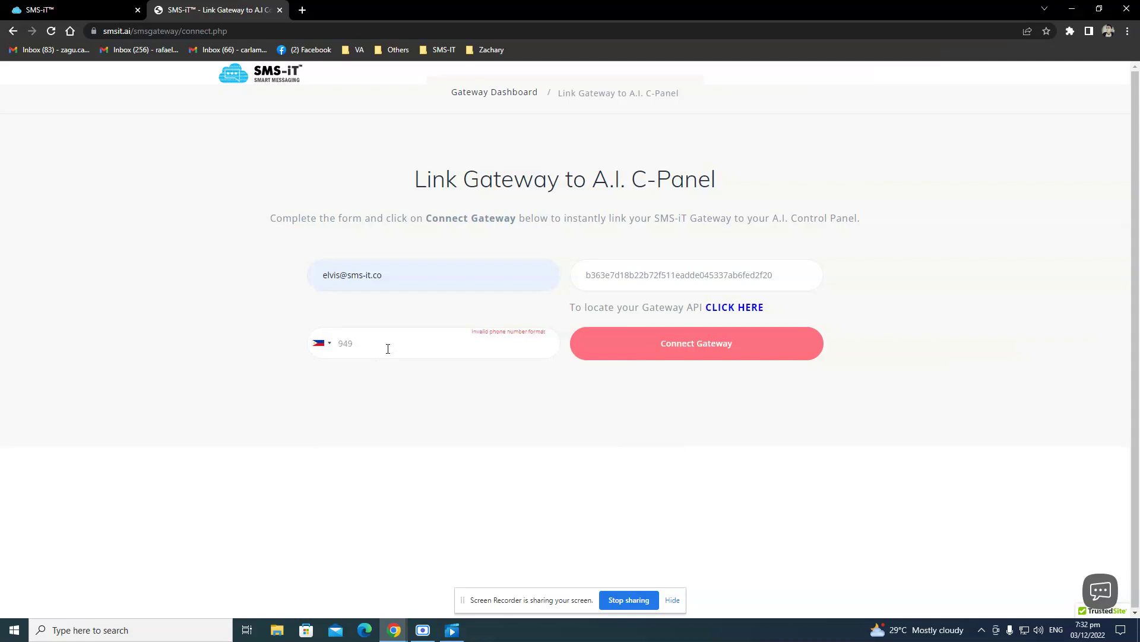
Copy the gateway API key and paste it into a new Notepad window.
{"action": "left_click_drag", "start_coordinate": [792, 284], "coordinate": [541, 279]}
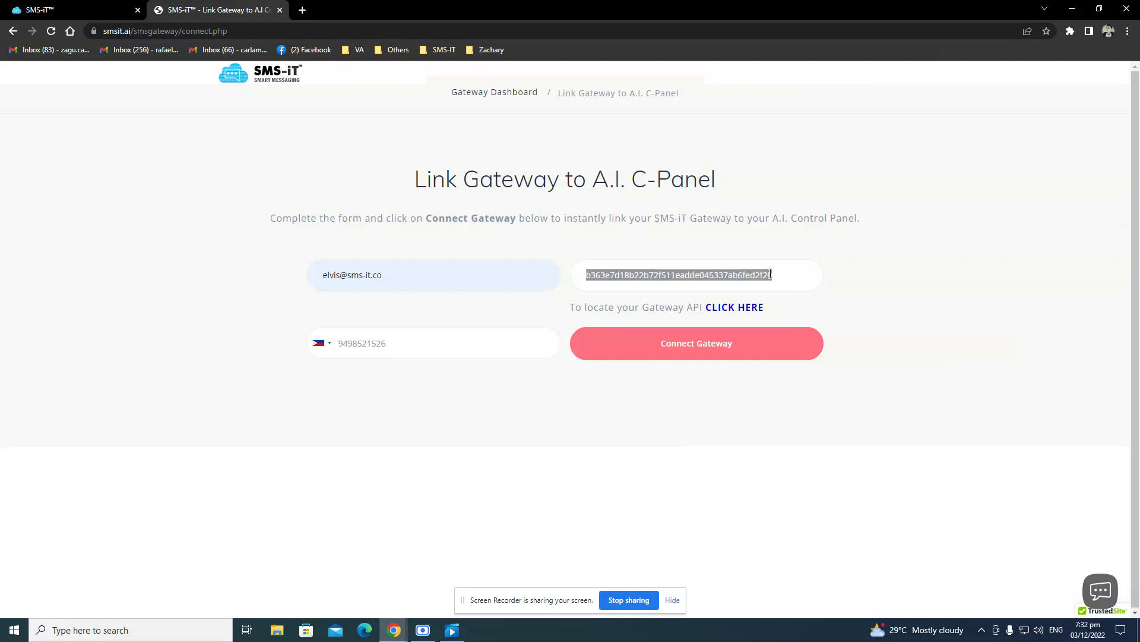
{"action": "left_click", "coordinate": [792, 276]}
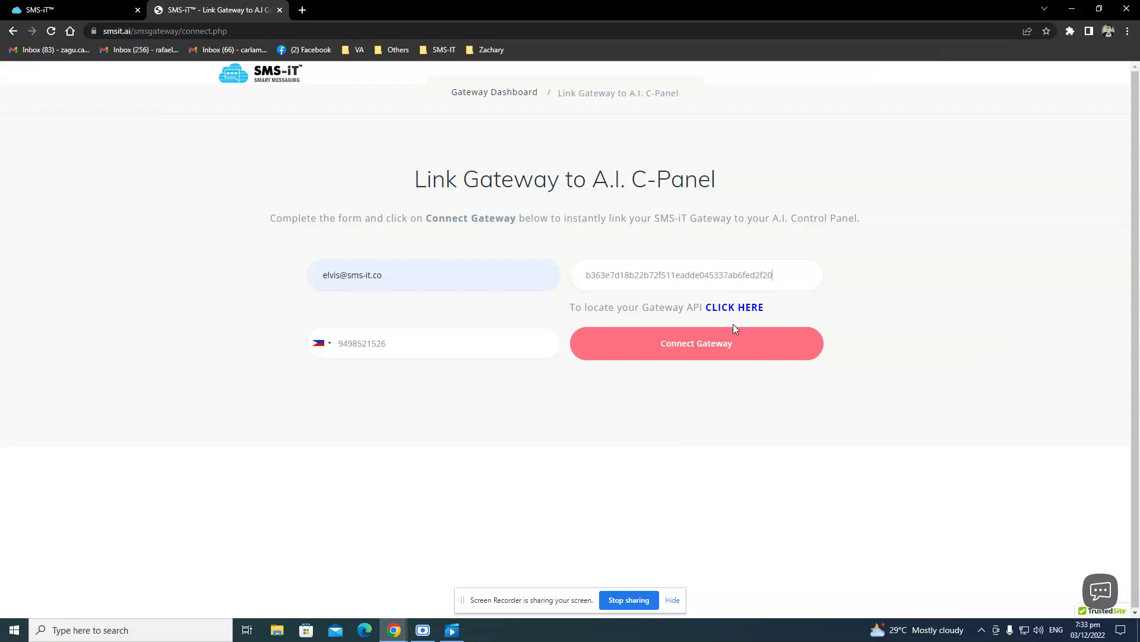
{"action": "left_click_drag", "start_coordinate": [775, 275], "coordinate": [572, 284]}
{"action": "key", "text": "ctrl+c"}
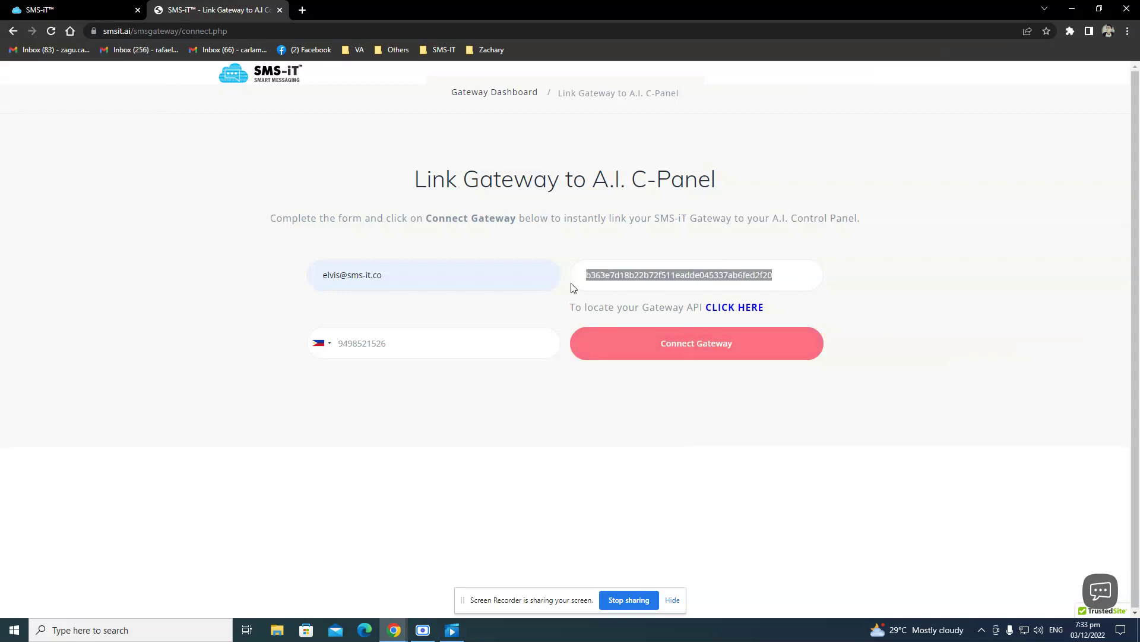
{"action": "left_click", "coordinate": [214, 634]}
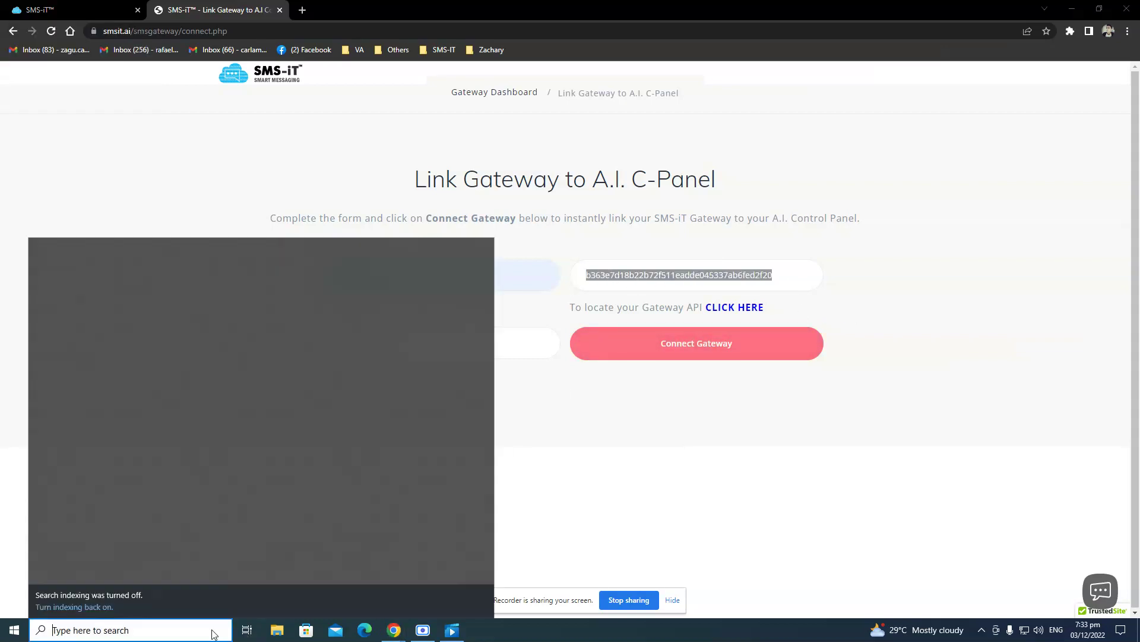
{"action": "type", "text": "nt"}
{"action": "key", "text": "BackSpace"}
{"action": "type", "text": "otepad"}
{"action": "key", "text": "Return"}
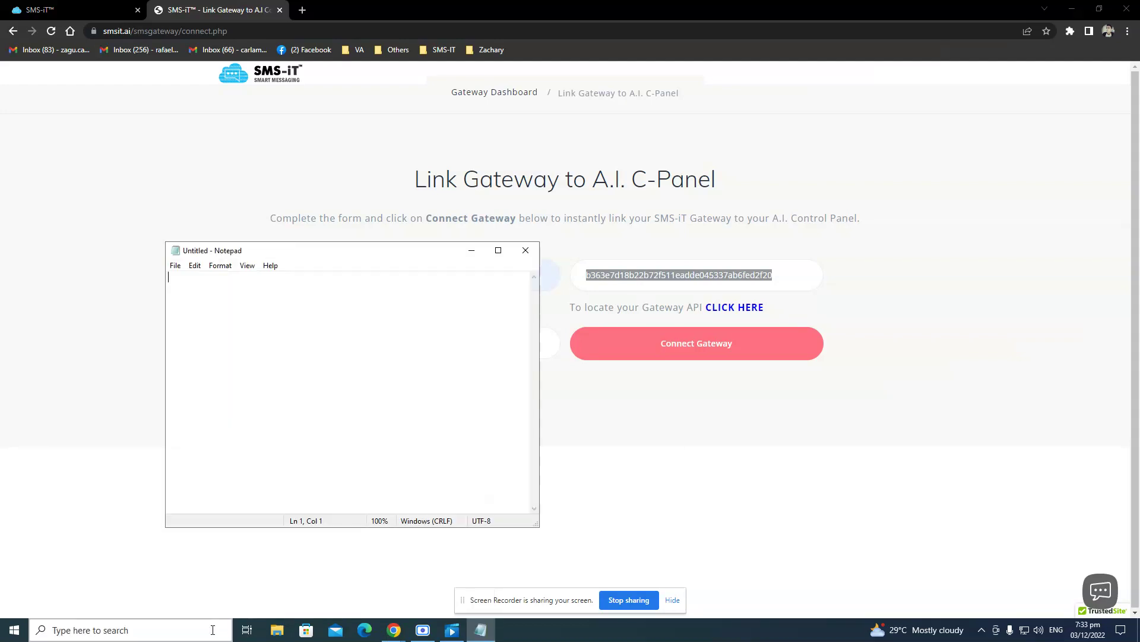
{"action": "key", "text": "ctrl+v"}
Submit the form with Connect Gateway and dismiss the autofill suggestions on the emptied form.
{"action": "left_click", "coordinate": [699, 444]}
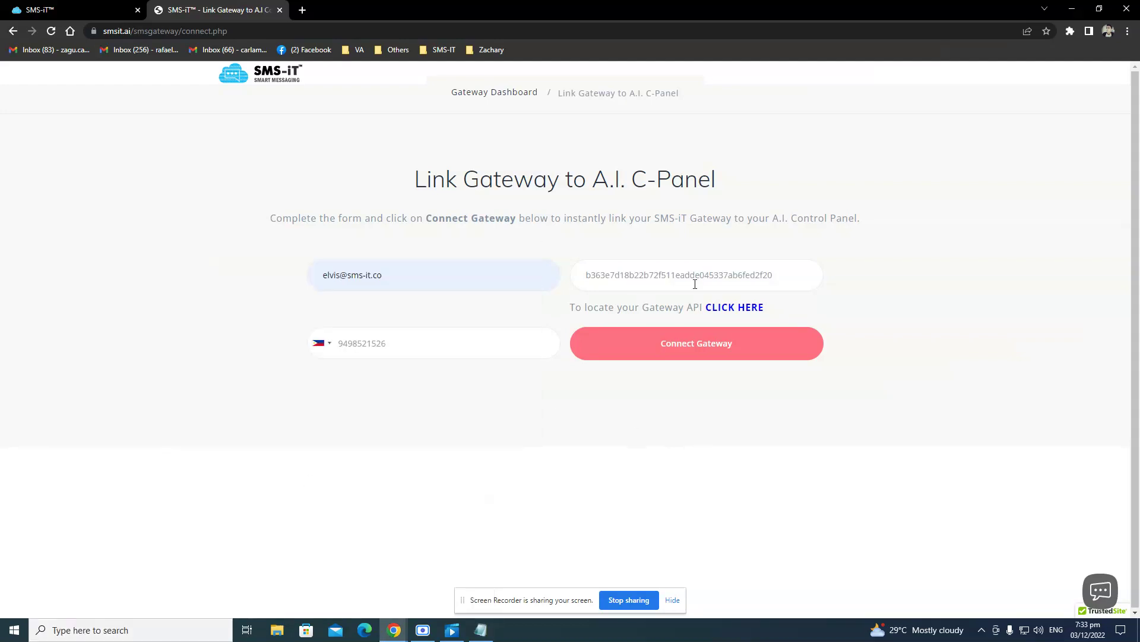
{"action": "left_click", "coordinate": [675, 357]}
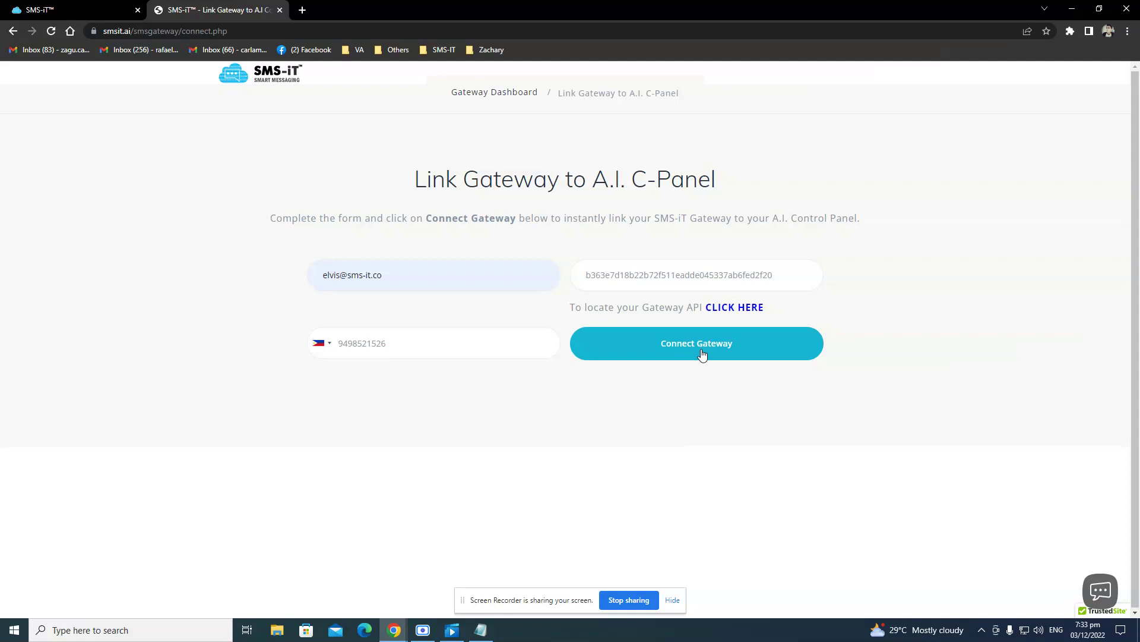
{"action": "left_click", "coordinate": [703, 354]}
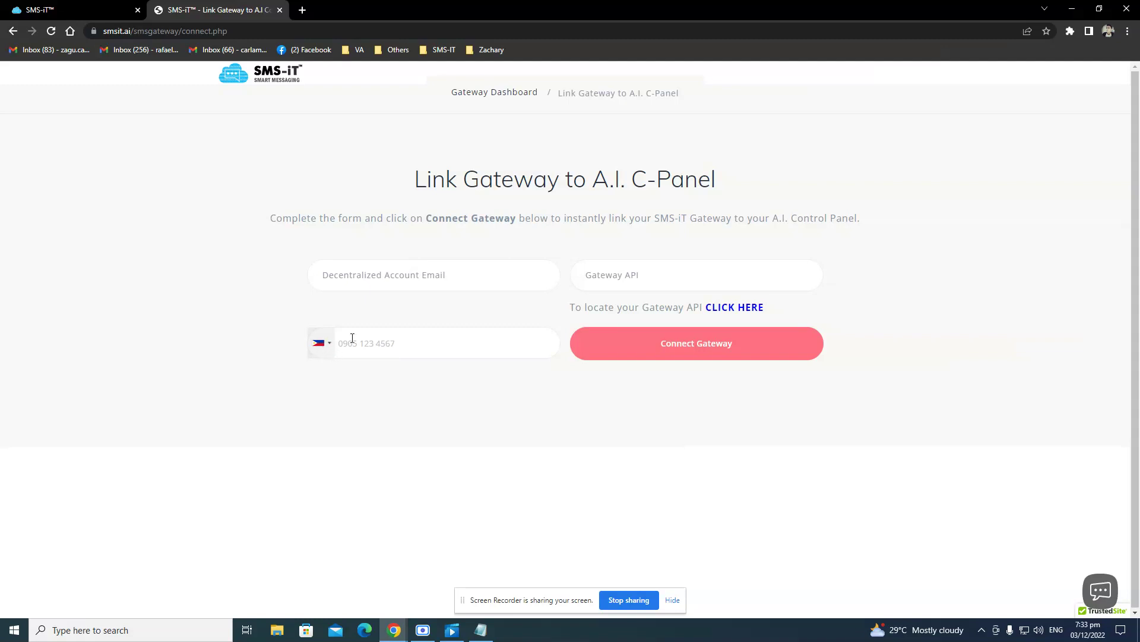
{"action": "left_click", "coordinate": [350, 343]}
{"action": "left_click", "coordinate": [328, 372]}
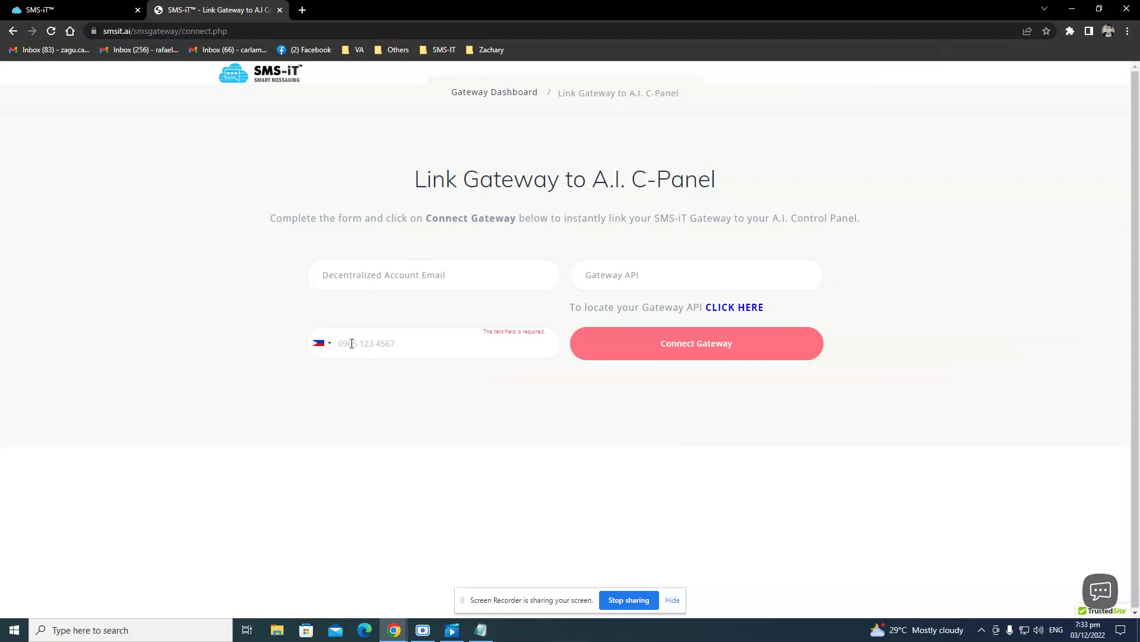
Reload the Decentralized Dashboard tab and check the new number in the Primary Number card.
{"action": "left_click", "coordinate": [83, 16]}
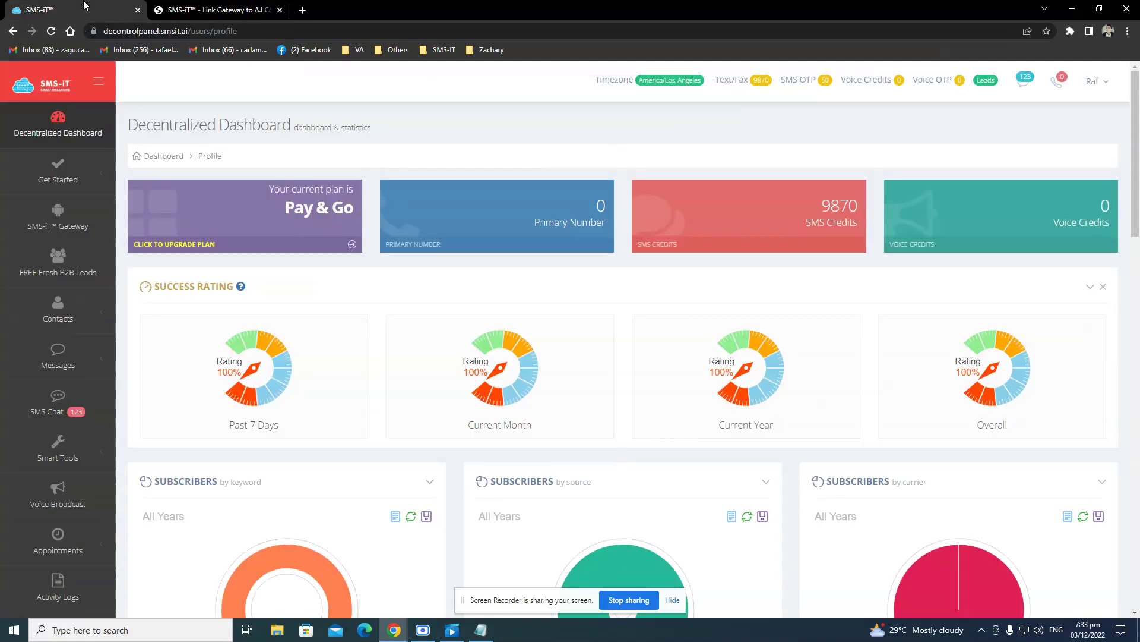
{"action": "left_click", "coordinate": [51, 31]}
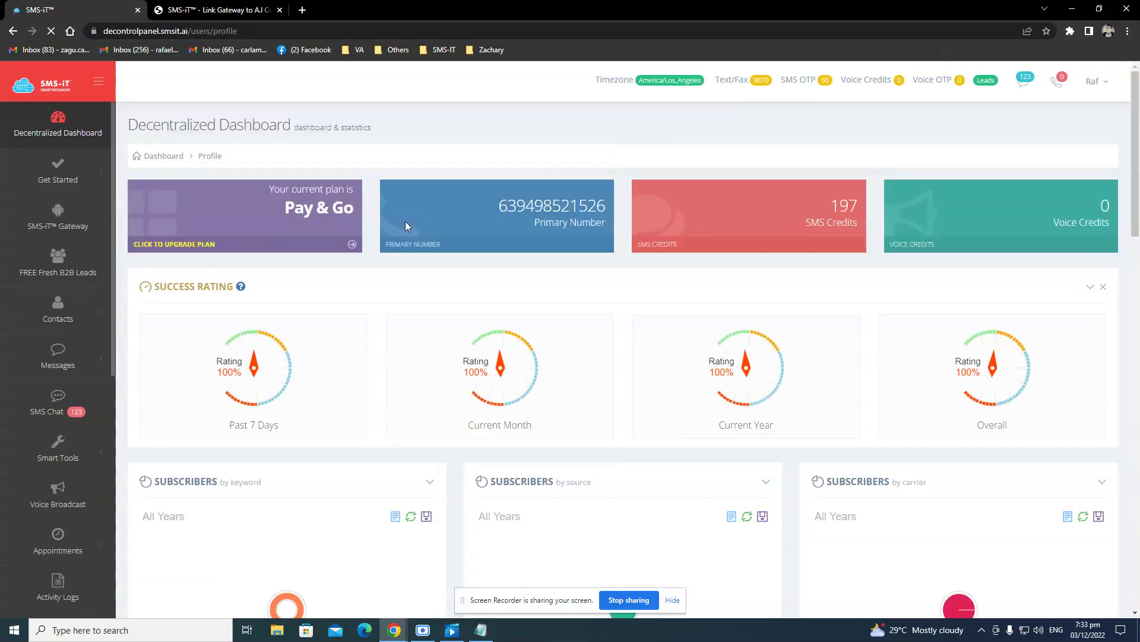
{"action": "left_click_drag", "start_coordinate": [504, 206], "coordinate": [607, 208]}
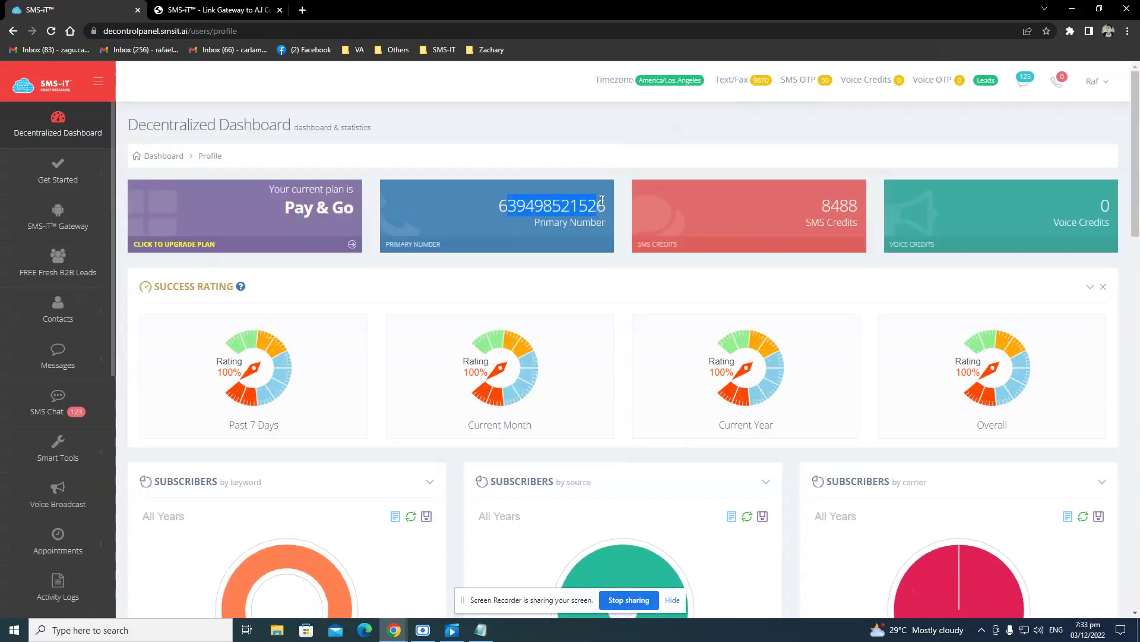
{"action": "left_click", "coordinate": [609, 209]}
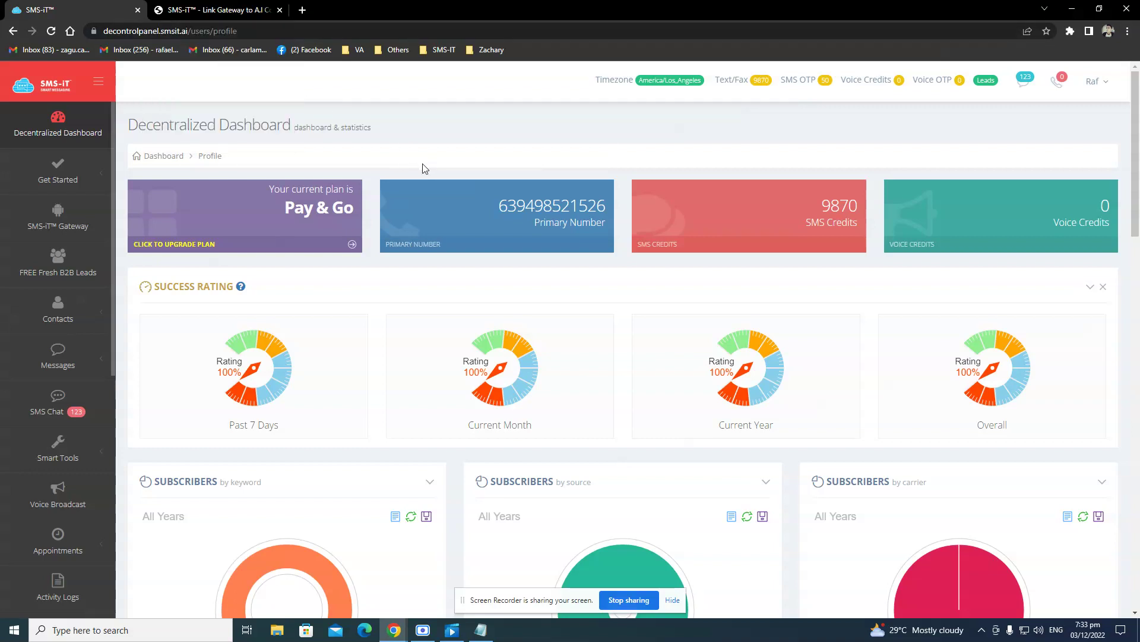
Open Get Started > SMPP and inspect the SMS Gateway ID/Key value.
{"action": "left_click", "coordinate": [91, 189]}
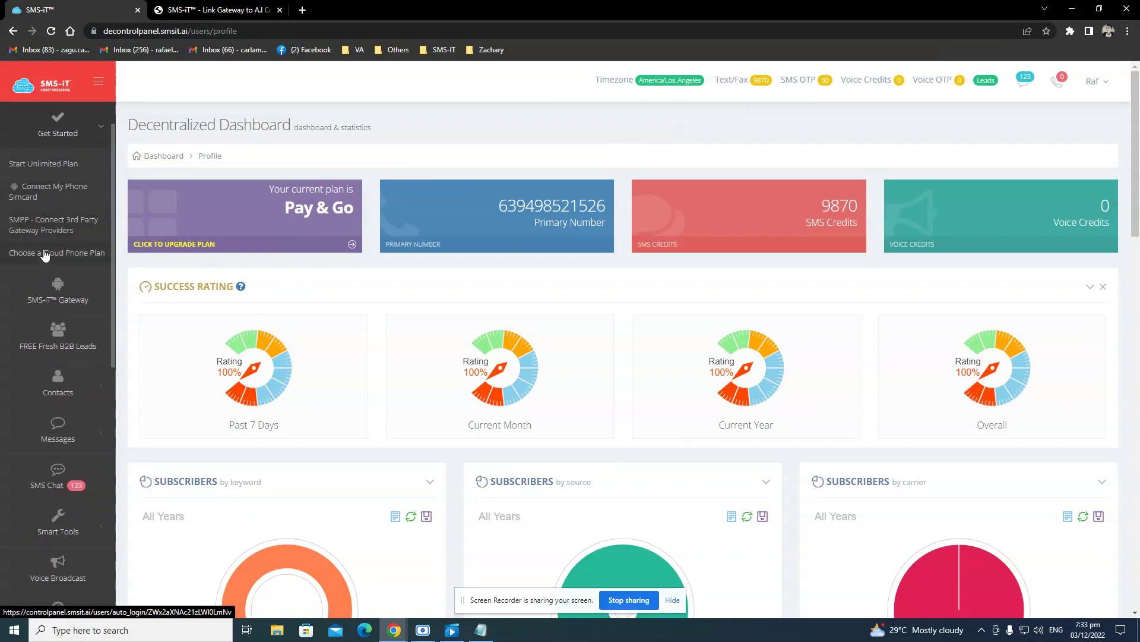
{"action": "left_click", "coordinate": [87, 238]}
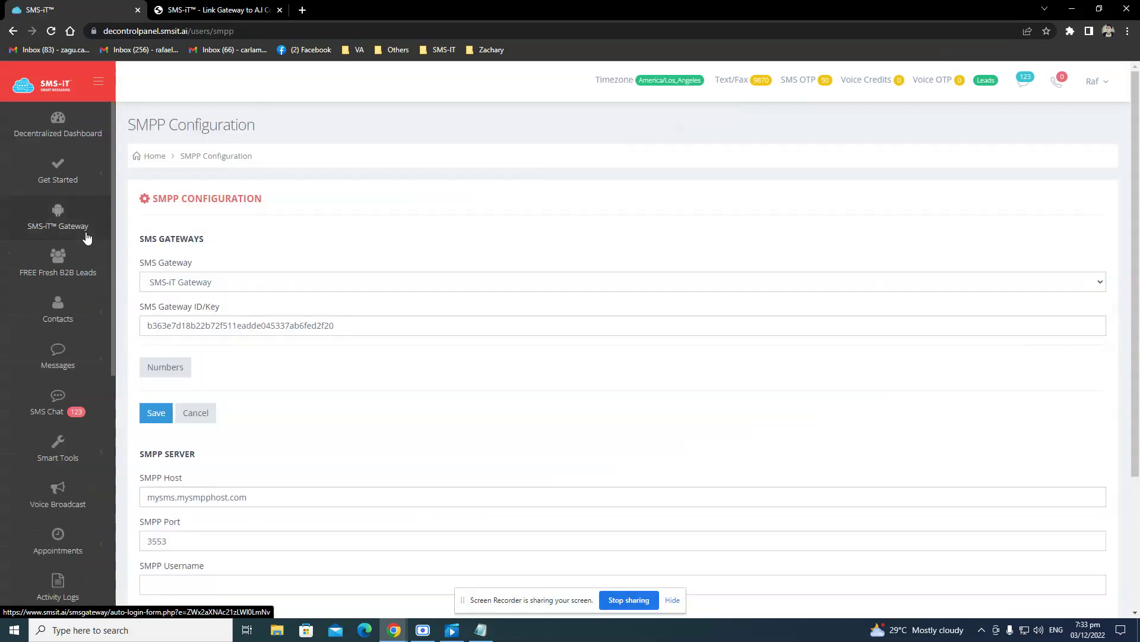
{"action": "left_click_drag", "start_coordinate": [154, 326], "coordinate": [364, 326]}
{"action": "left_click", "coordinate": [354, 324]}
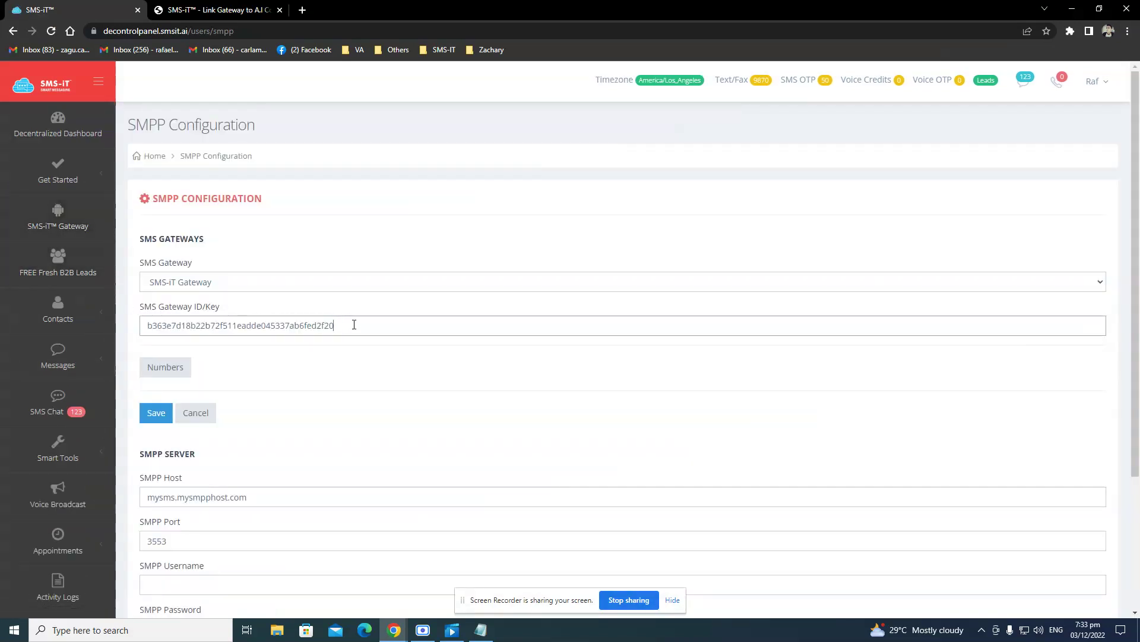
Glance at the saved key notes from the gateway tab, then go back to Gateway Devices.
{"action": "left_click", "coordinate": [246, 11]}
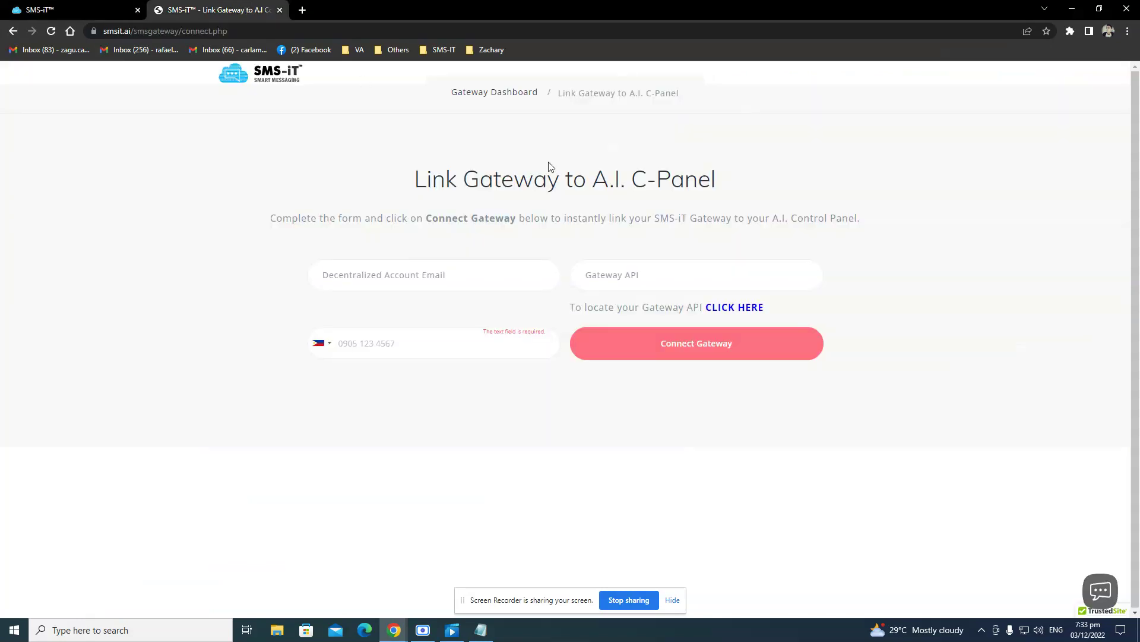
{"action": "left_click", "coordinate": [481, 630]}
{"action": "left_click", "coordinate": [482, 630]}
{"action": "left_click", "coordinate": [13, 31]}
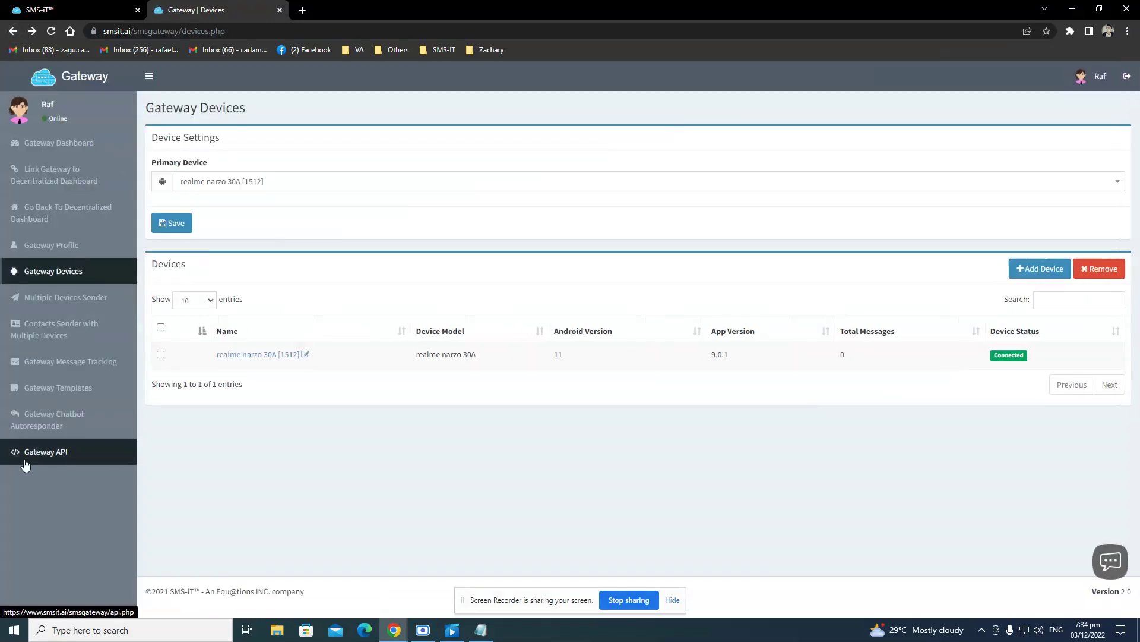
Copy the API key from Gateway API and paste it into the SMPP SMS Gateway ID/Key field.
{"action": "left_click", "coordinate": [26, 462]}
{"action": "left_click_drag", "start_coordinate": [358, 186], "coordinate": [118, 175]}
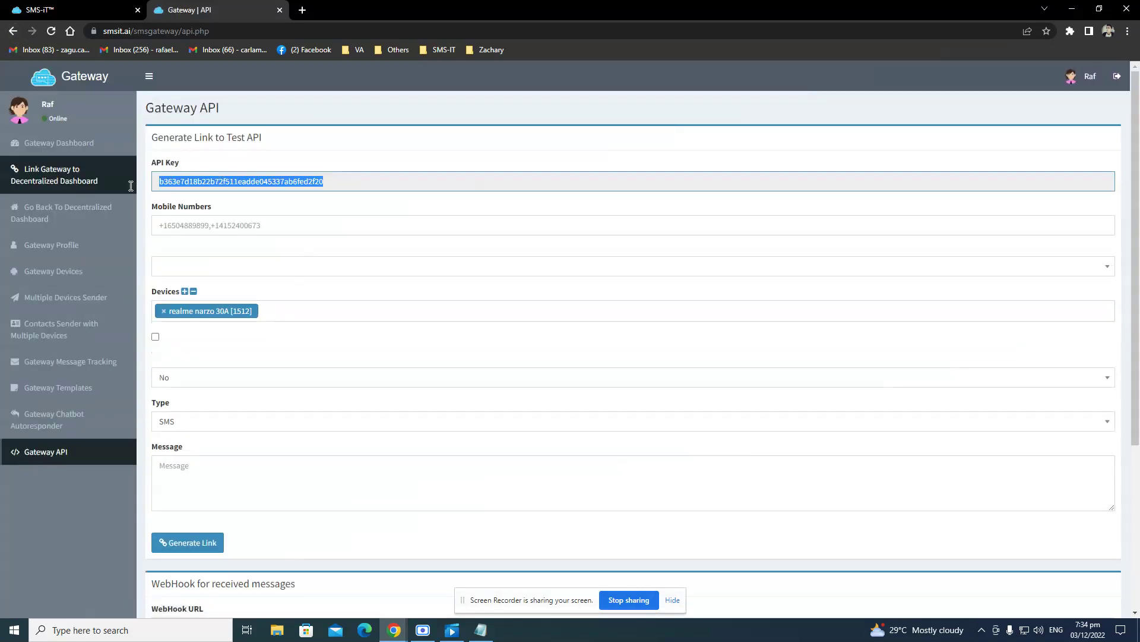
{"action": "key", "text": "ctrl+c"}
{"action": "key", "text": "ctrl+shift+Tab"}
{"action": "key", "text": "ctrl+v"}
{"action": "left_click_drag", "start_coordinate": [351, 322], "coordinate": [171, 325]}
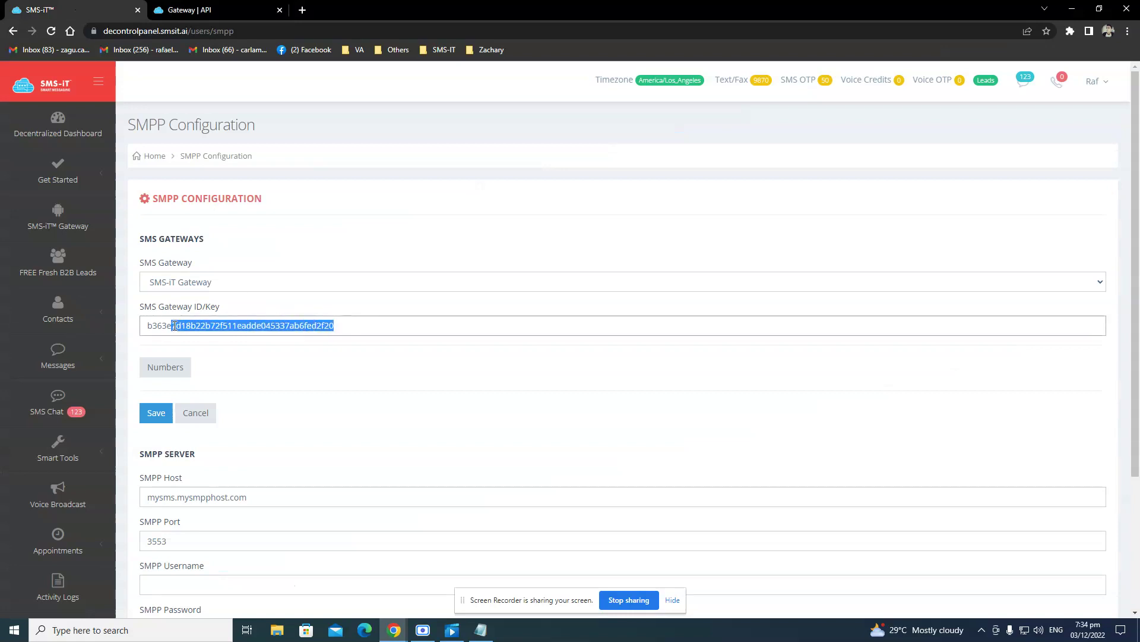
{"action": "left_click", "coordinate": [302, 367]}
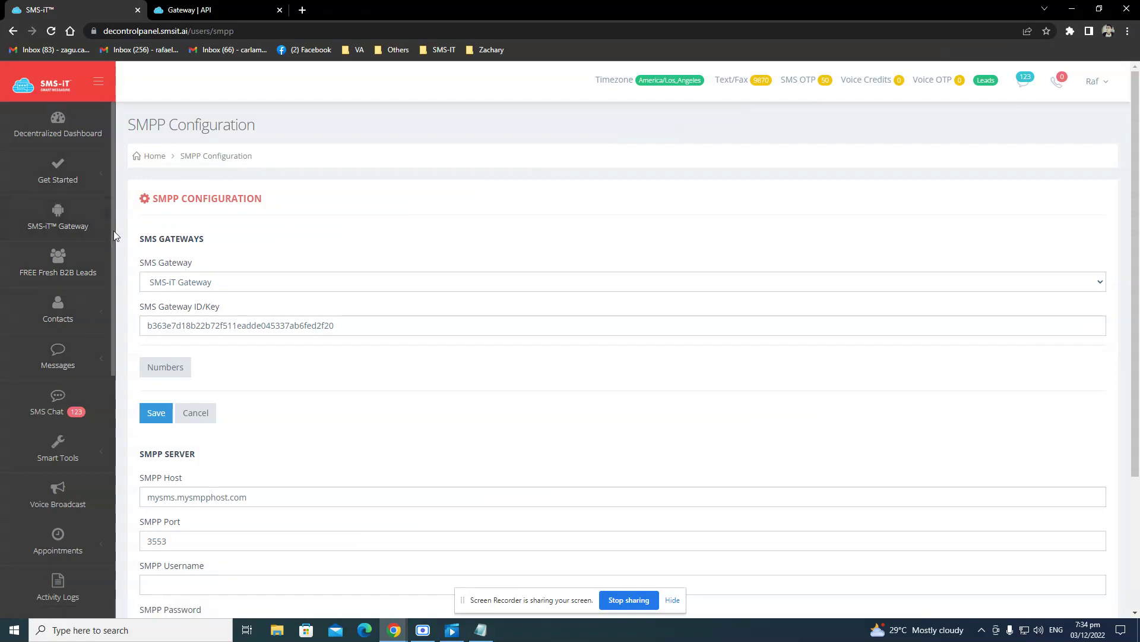
Compare the pasted ID/Key with the gateway's API key and device list, ending on SMPP Configuration.
{"action": "left_click", "coordinate": [250, 5]}
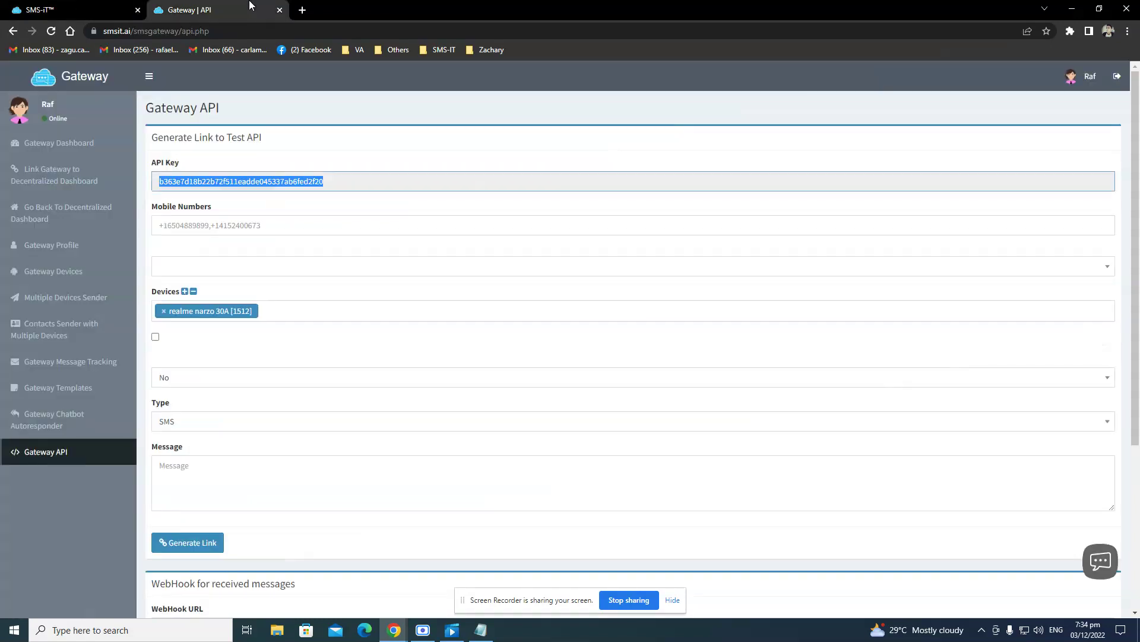
{"action": "left_click", "coordinate": [73, 7]}
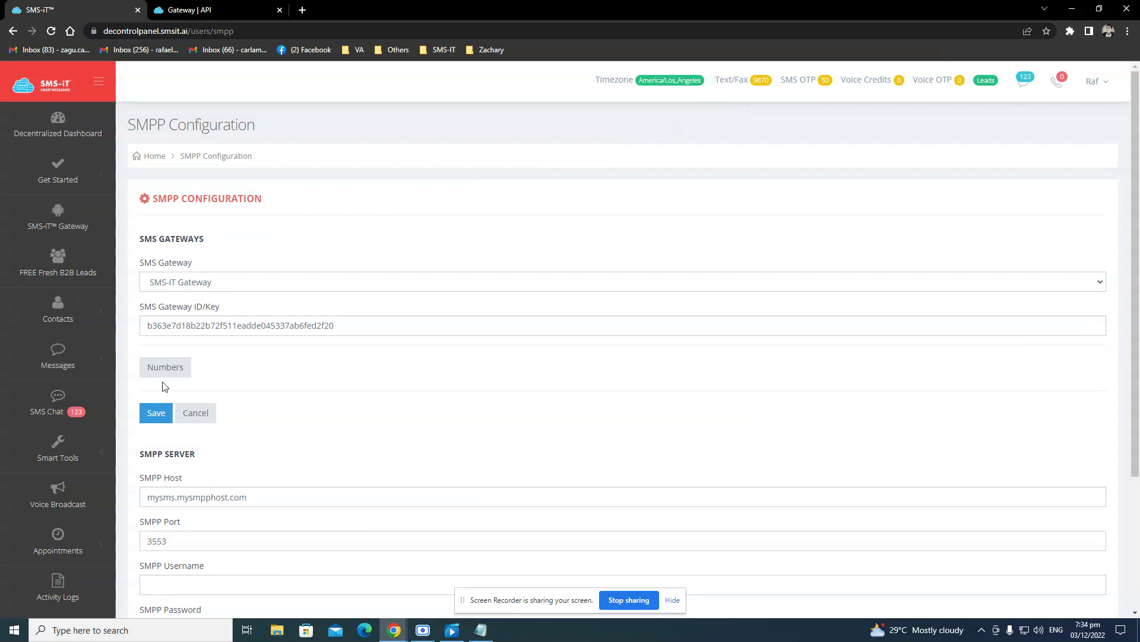
{"action": "left_click", "coordinate": [191, 9]}
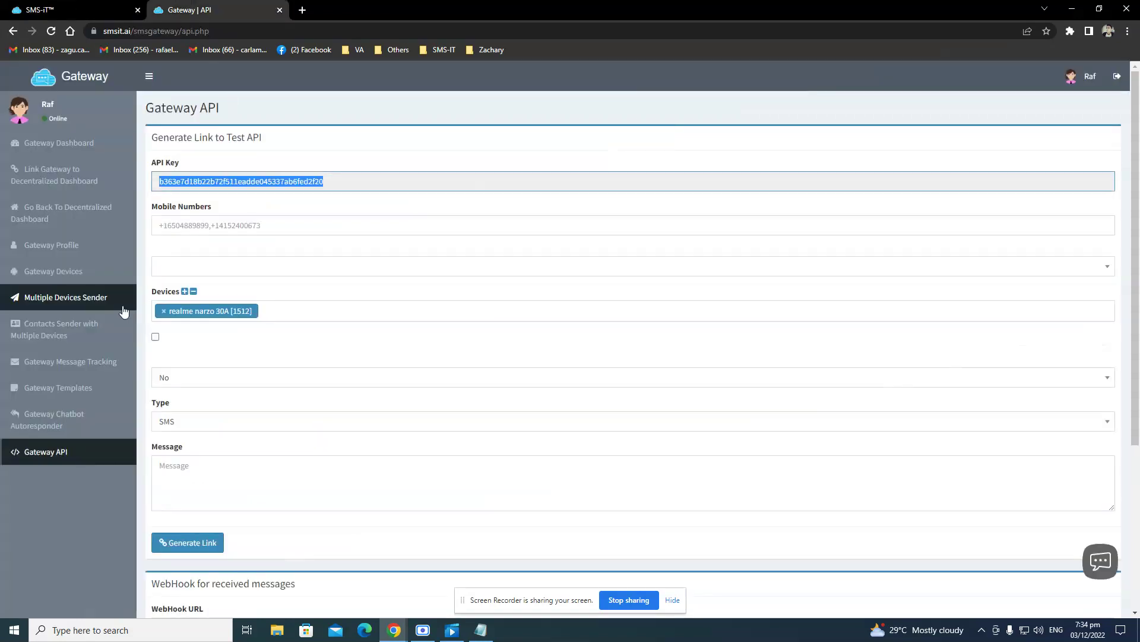
{"action": "left_click", "coordinate": [83, 273]}
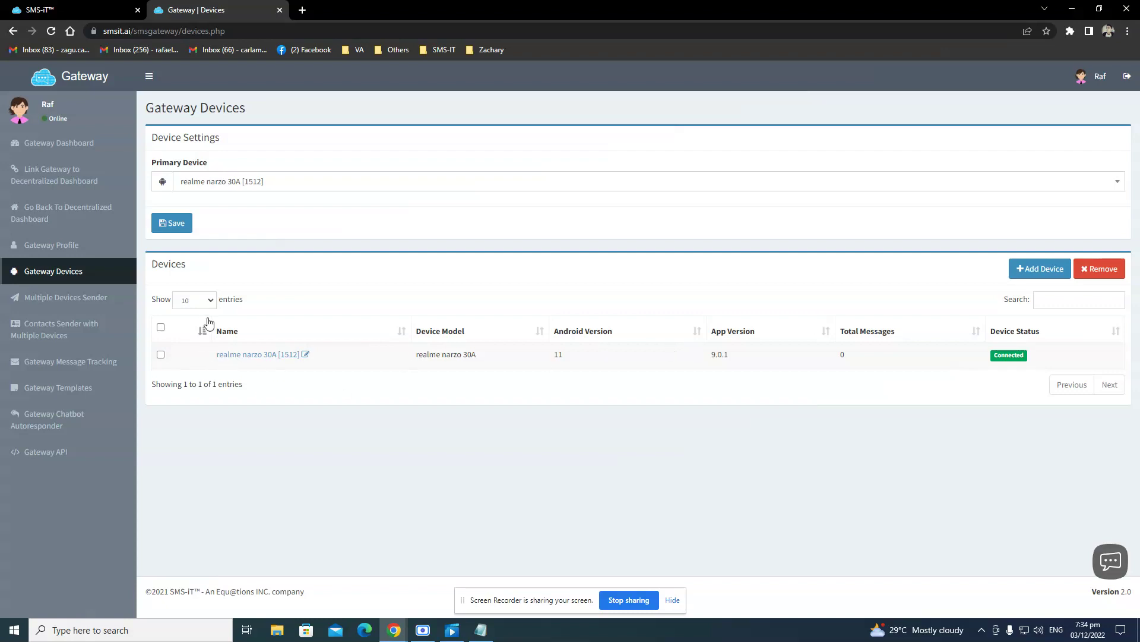
{"action": "key", "text": "ctrl+Tab"}
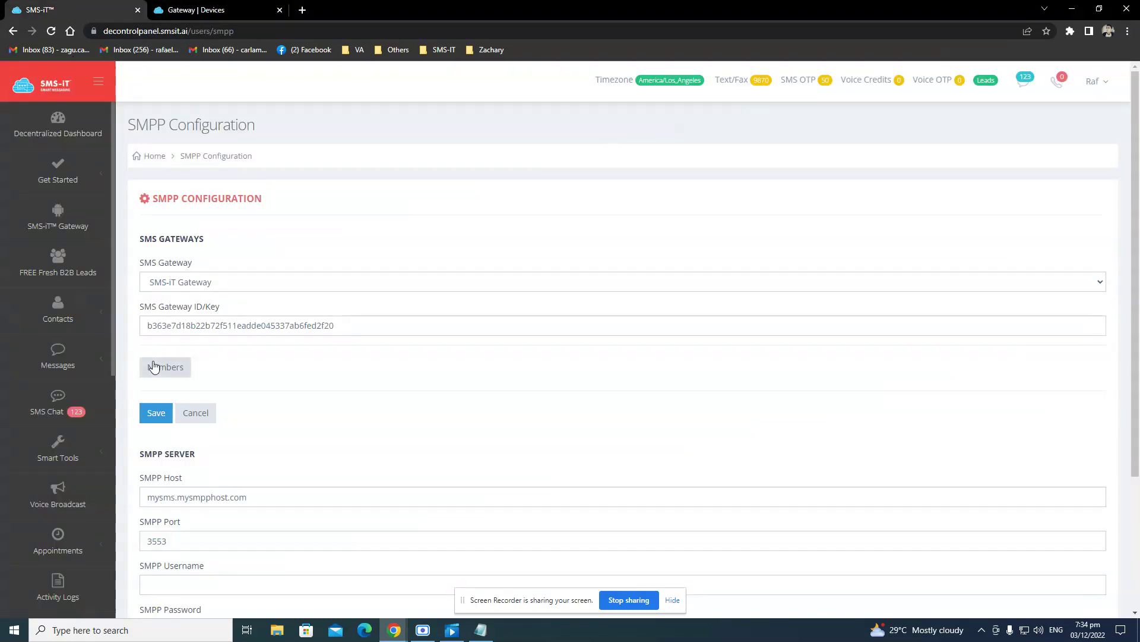
From the gateway's Numbers list, Release ALL Numbers, confirm with OK, then open the Decentralized Dashboard.
{"action": "left_click", "coordinate": [153, 367]}
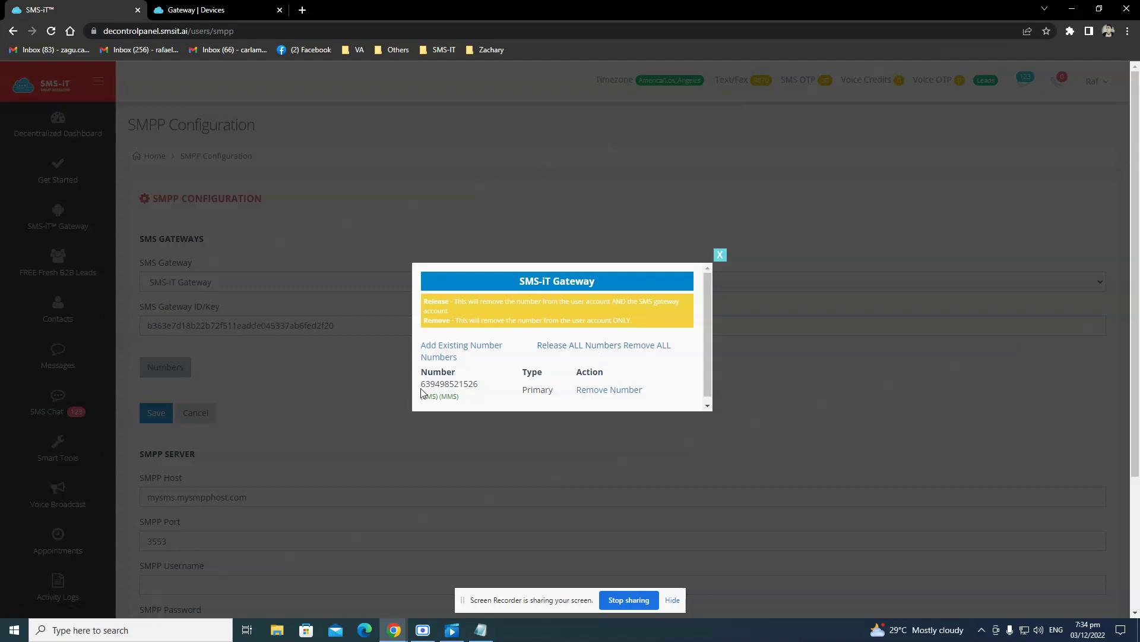
{"action": "left_click_drag", "start_coordinate": [421, 383], "coordinate": [485, 388]}
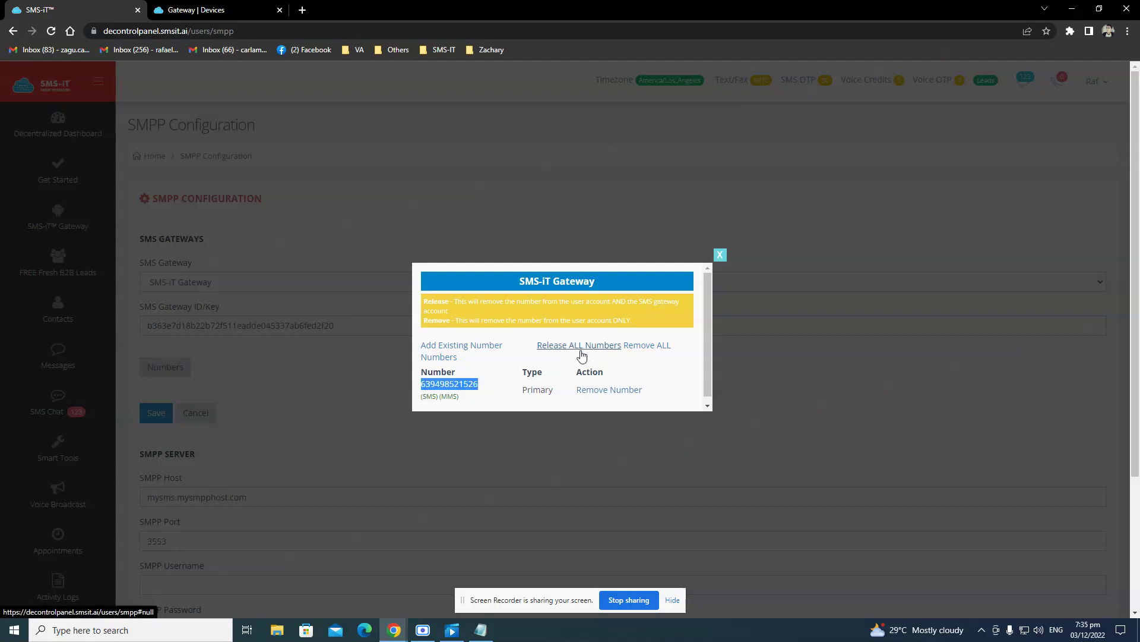
{"action": "left_click", "coordinate": [569, 351]}
{"action": "left_click", "coordinate": [618, 119]}
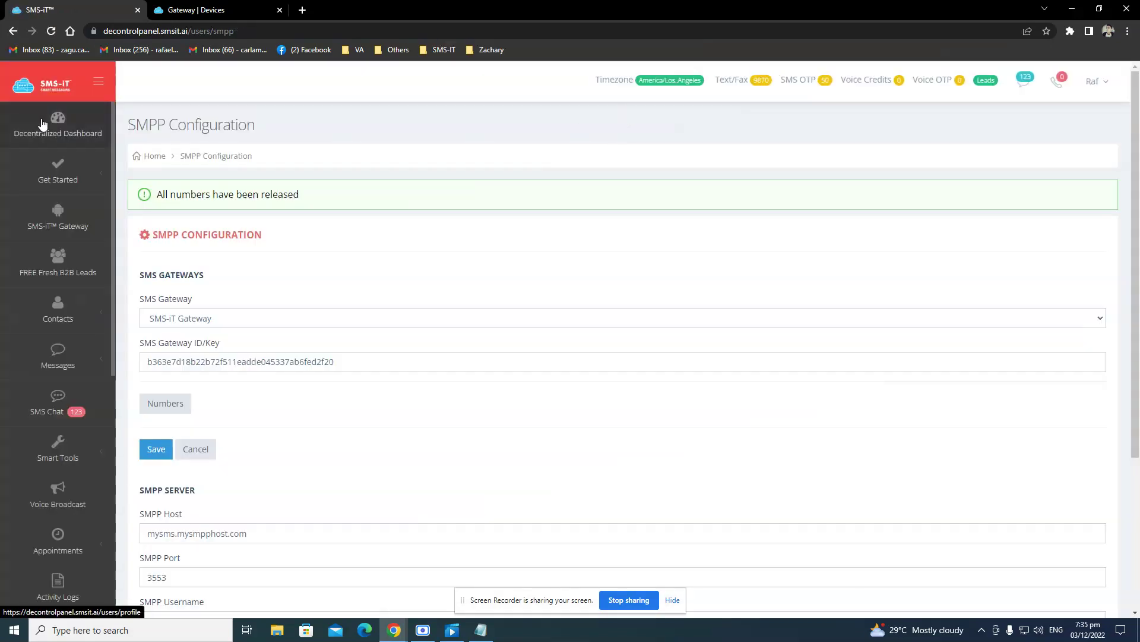
{"action": "left_click", "coordinate": [42, 123]}
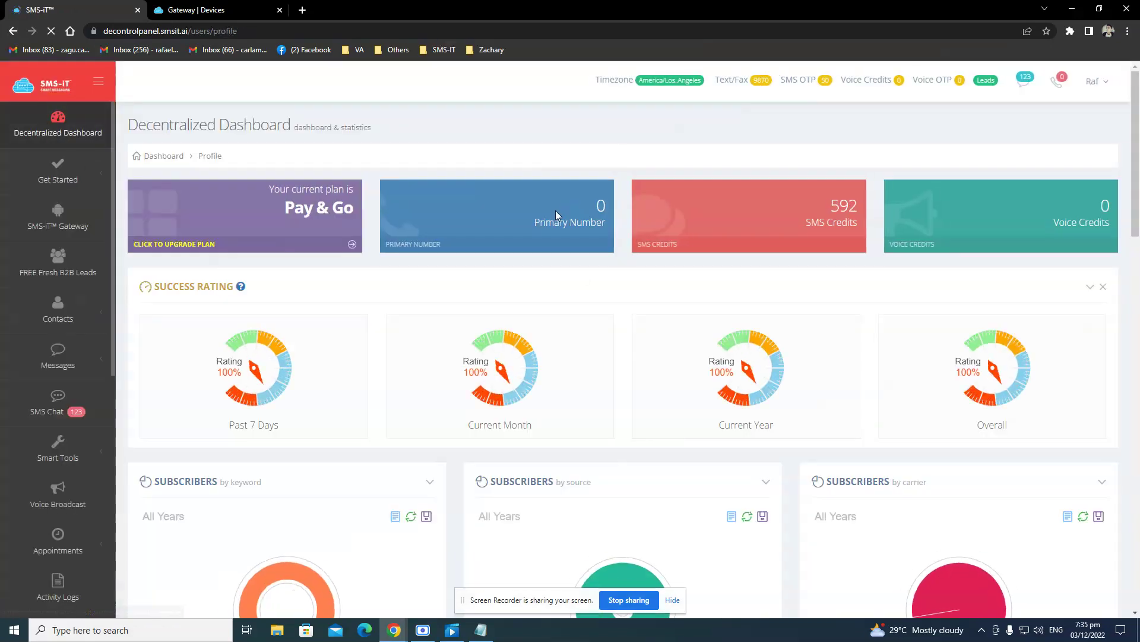
{"action": "triple_click", "coordinate": [555, 210]}
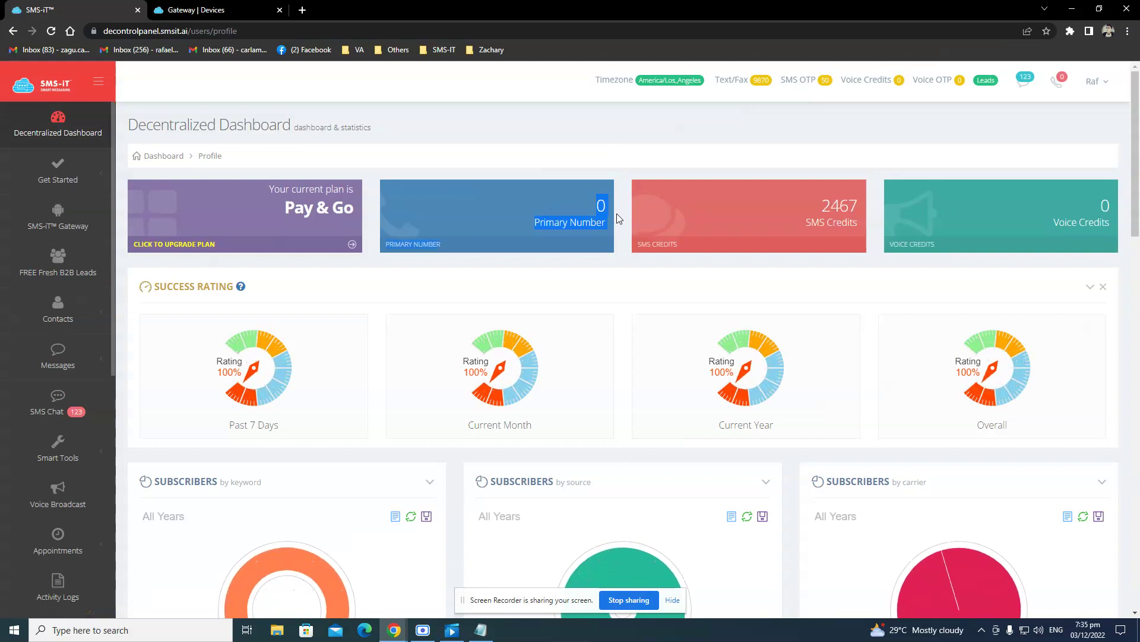
{"action": "left_click", "coordinate": [224, 7]}
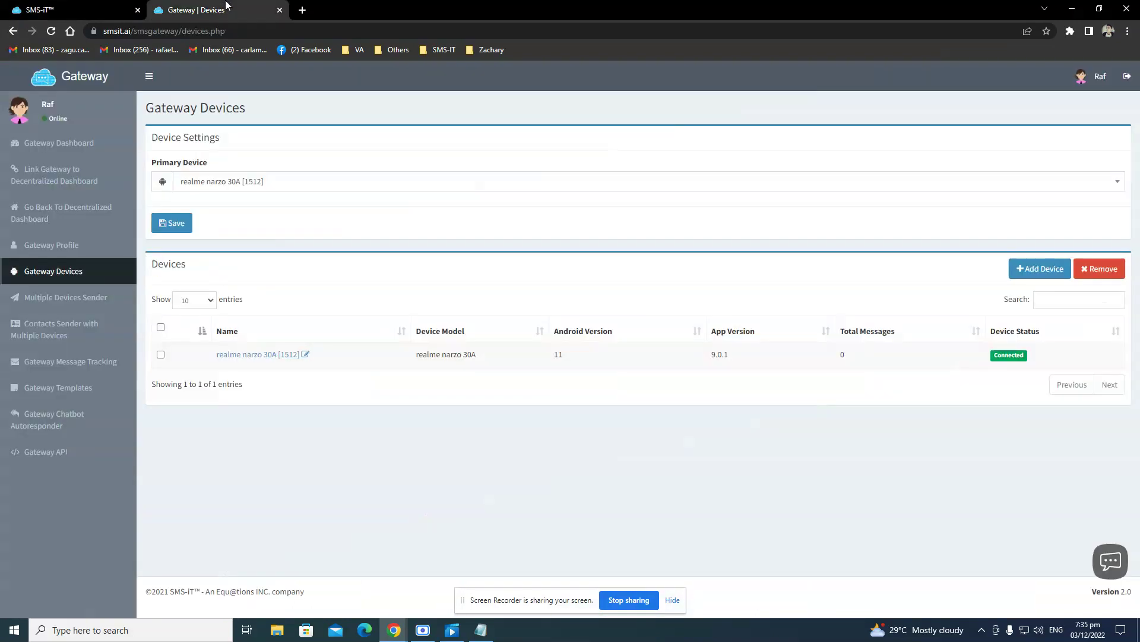
{"action": "left_click", "coordinate": [76, 7]}
{"action": "left_click", "coordinate": [242, 7]}
{"action": "left_click", "coordinate": [99, 191]}
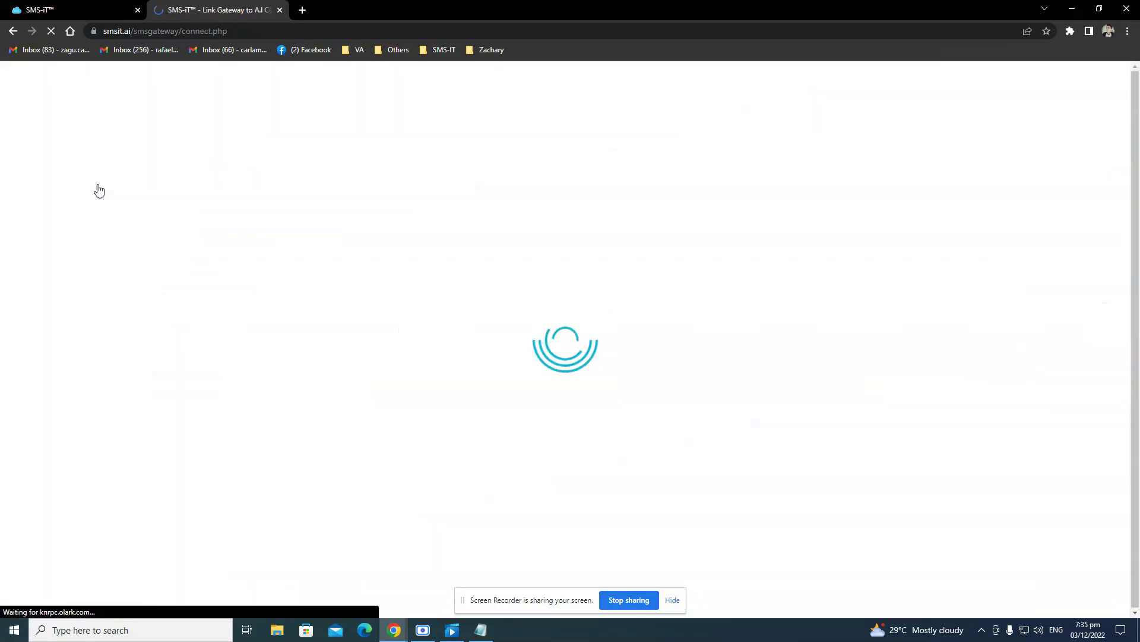
{"action": "left_click", "coordinate": [418, 355]}
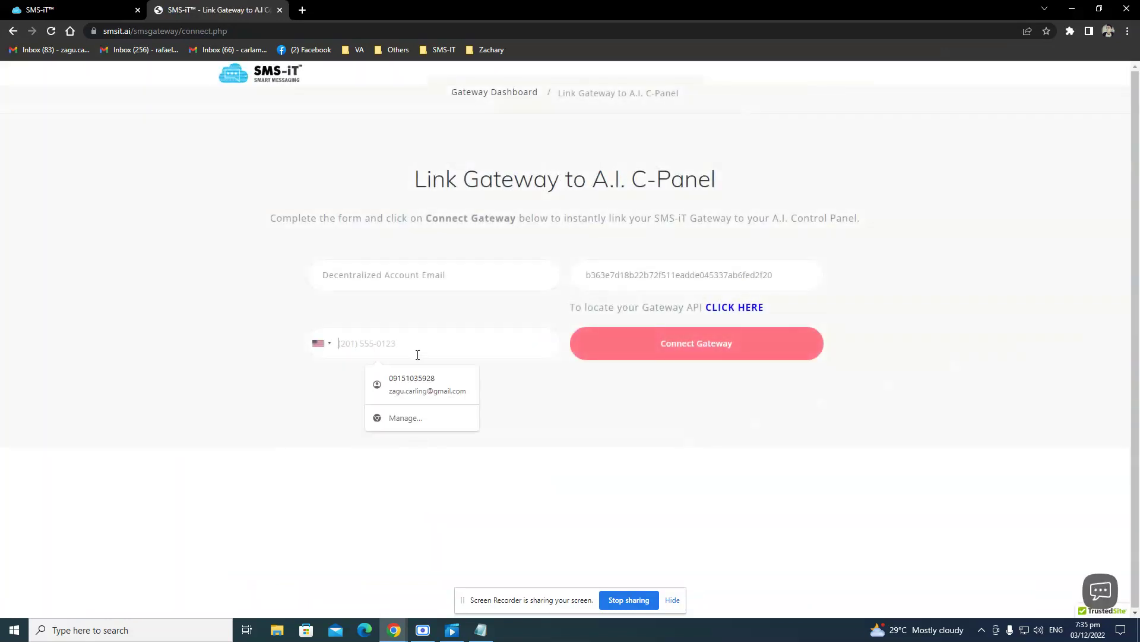
{"action": "left_click", "coordinate": [397, 275]}
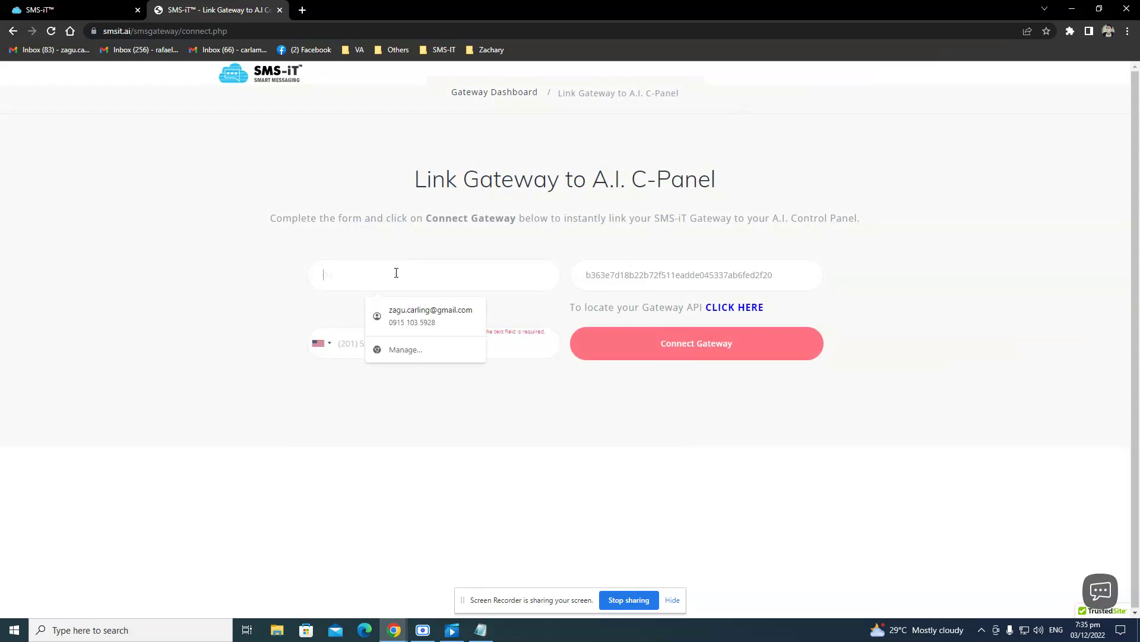
{"action": "key", "text": "ctrl+shift+Tab"}
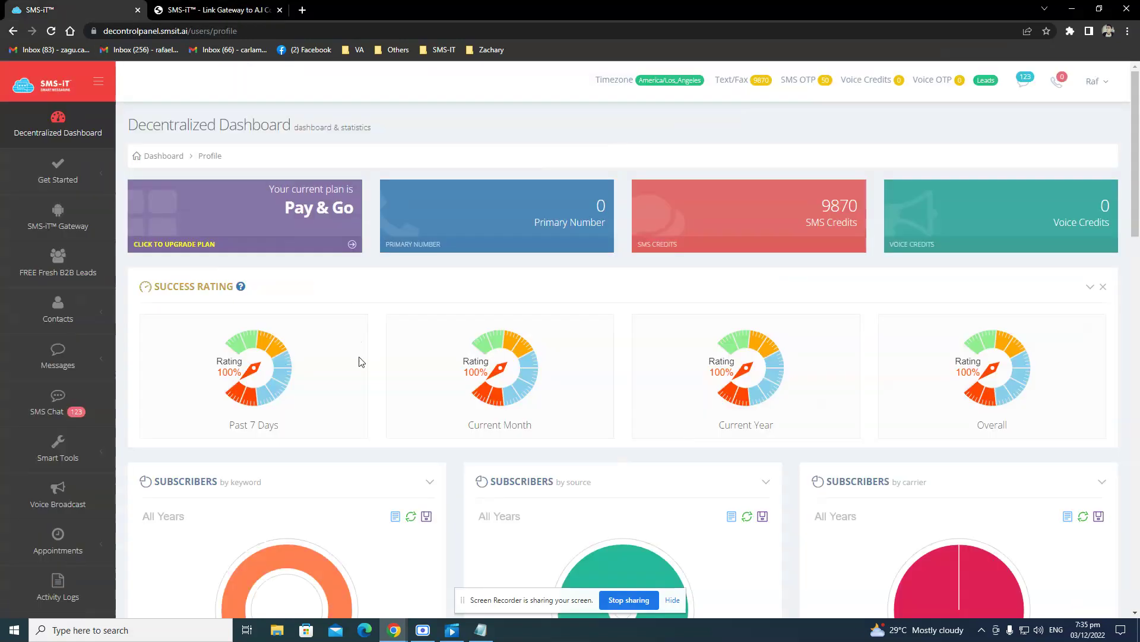